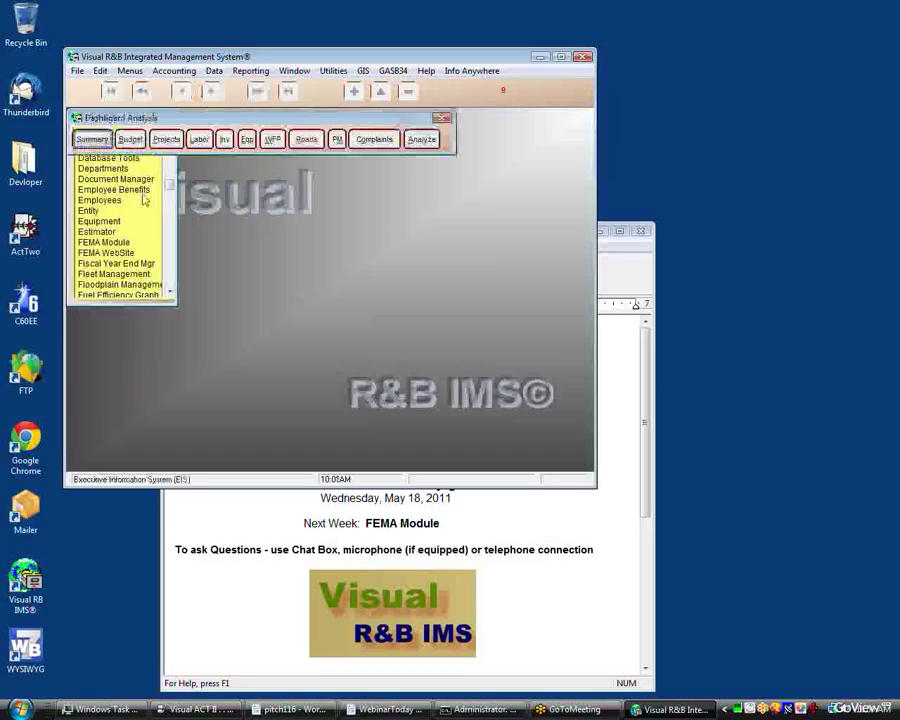
Open the current month operations summary, go to its quarterly fiscal-year breakdown, and calculate the fiscal-year totals.
{"action": "left_click", "coordinate": [86, 139]}
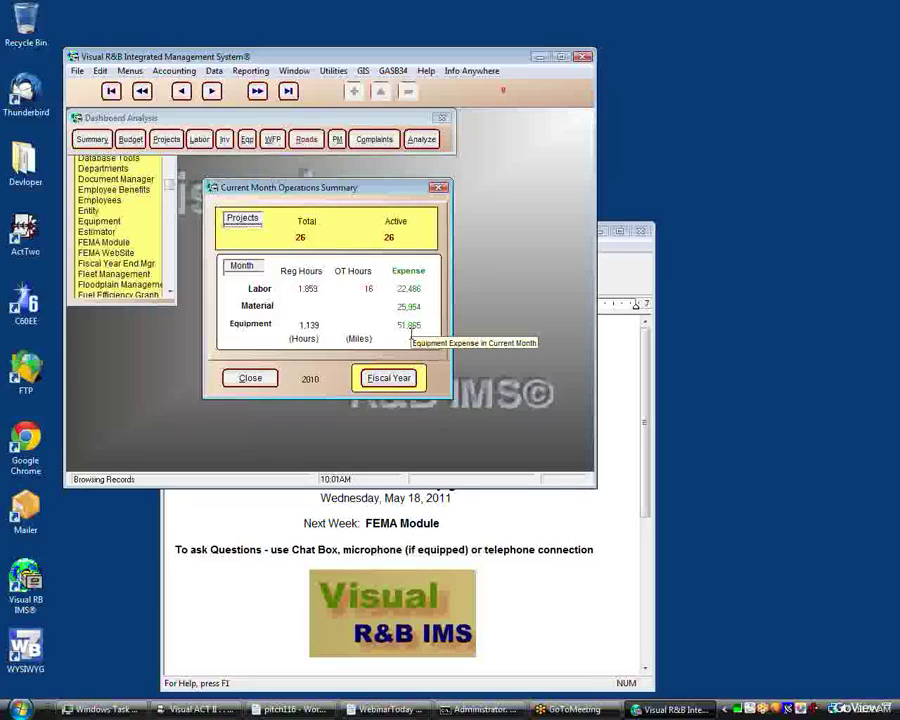
{"action": "left_click", "coordinate": [389, 378]}
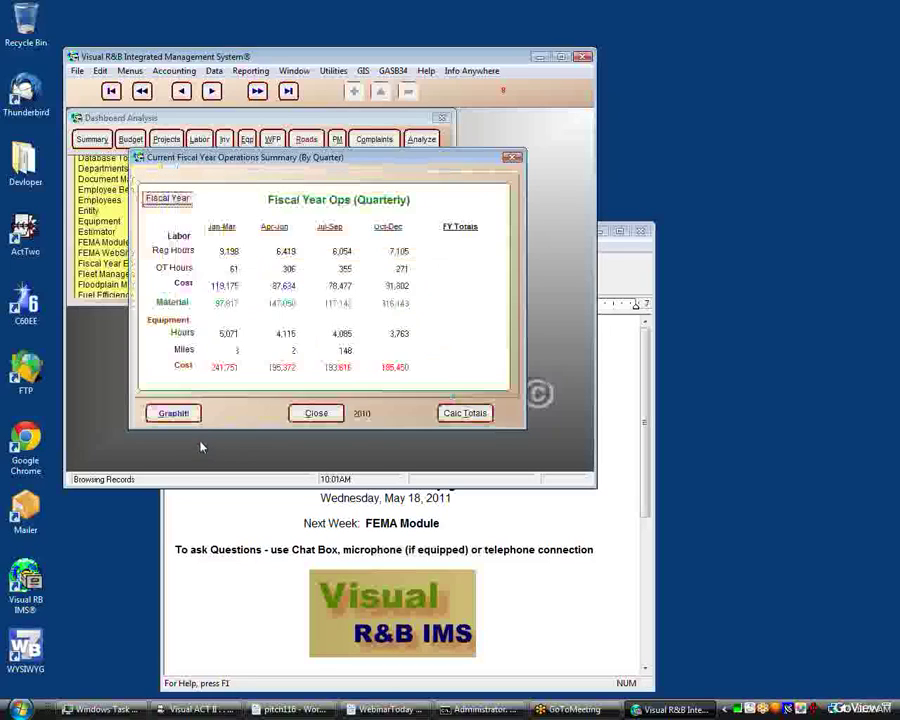
{"action": "left_click", "coordinate": [463, 410]}
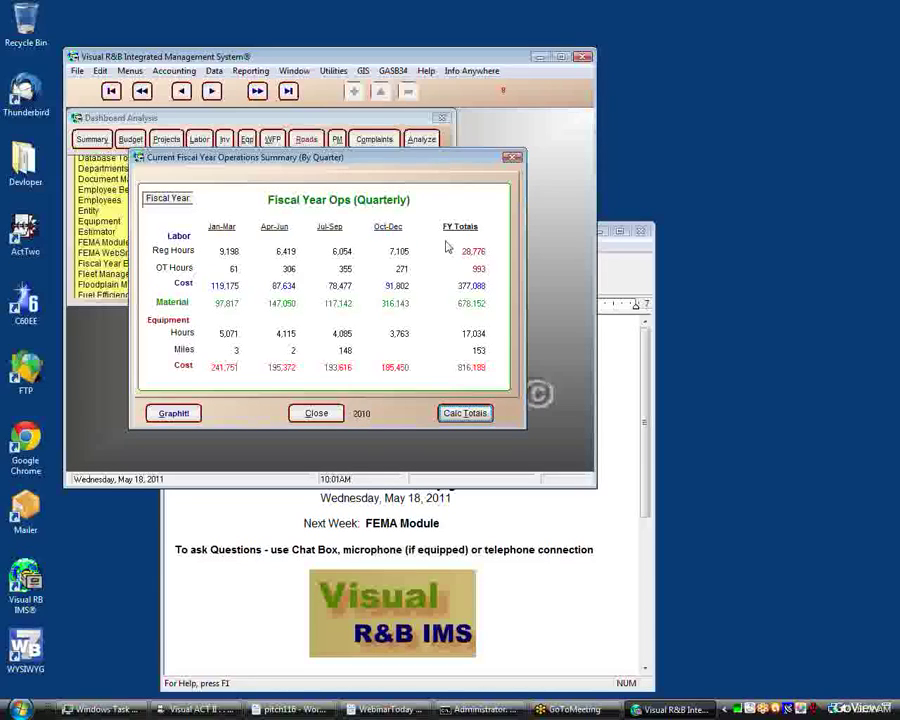
View the quarterly labor, material and equipment expenses as a bar graph, and close the graph and both operations summaries.
{"action": "left_click", "coordinate": [167, 417]}
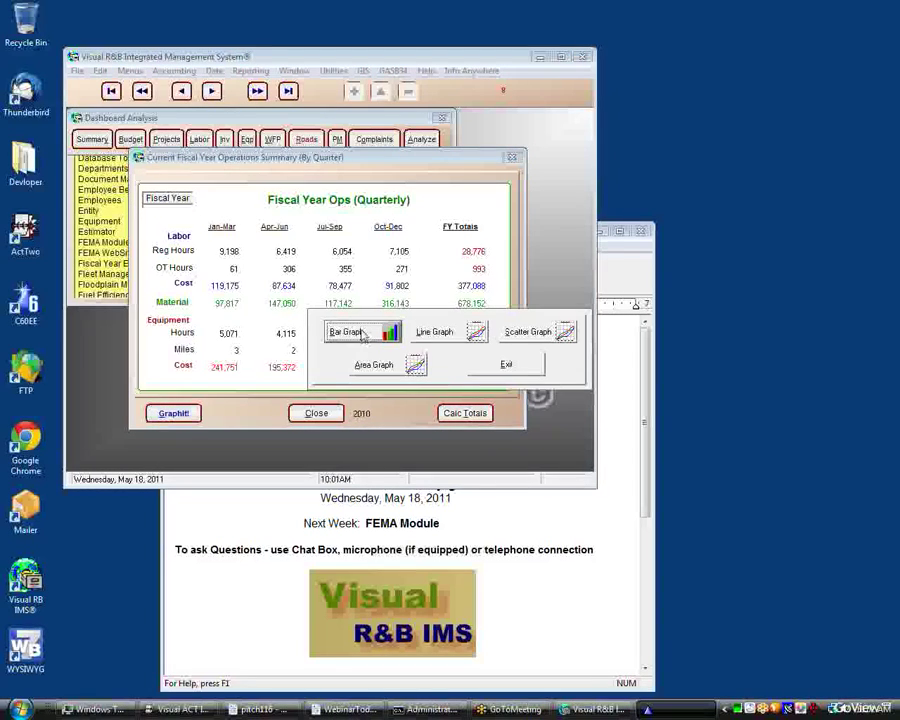
{"action": "left_click", "coordinate": [368, 335]}
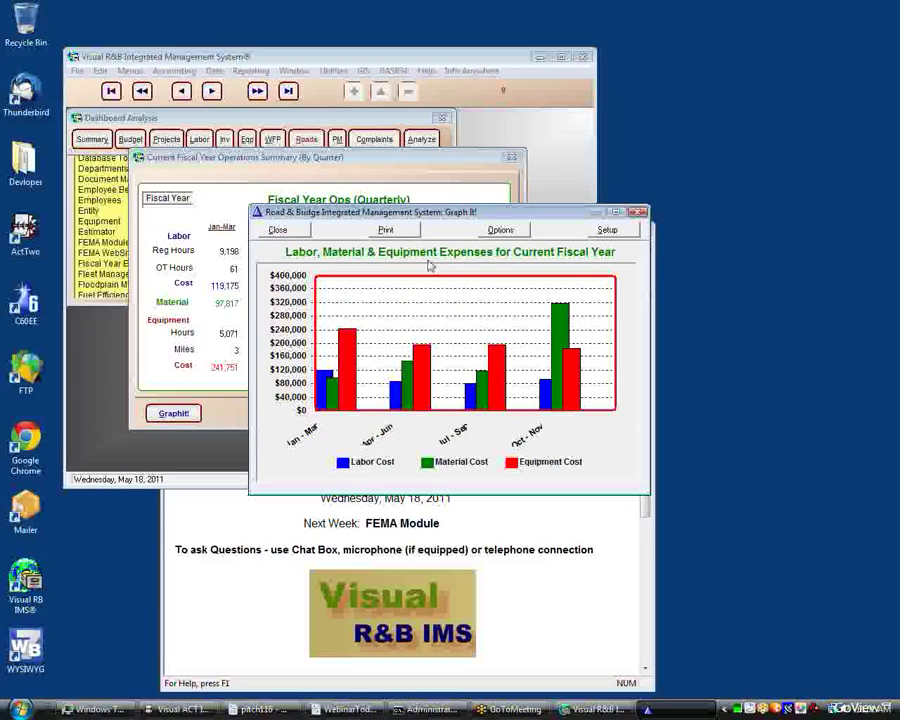
{"action": "left_click", "coordinate": [638, 213]}
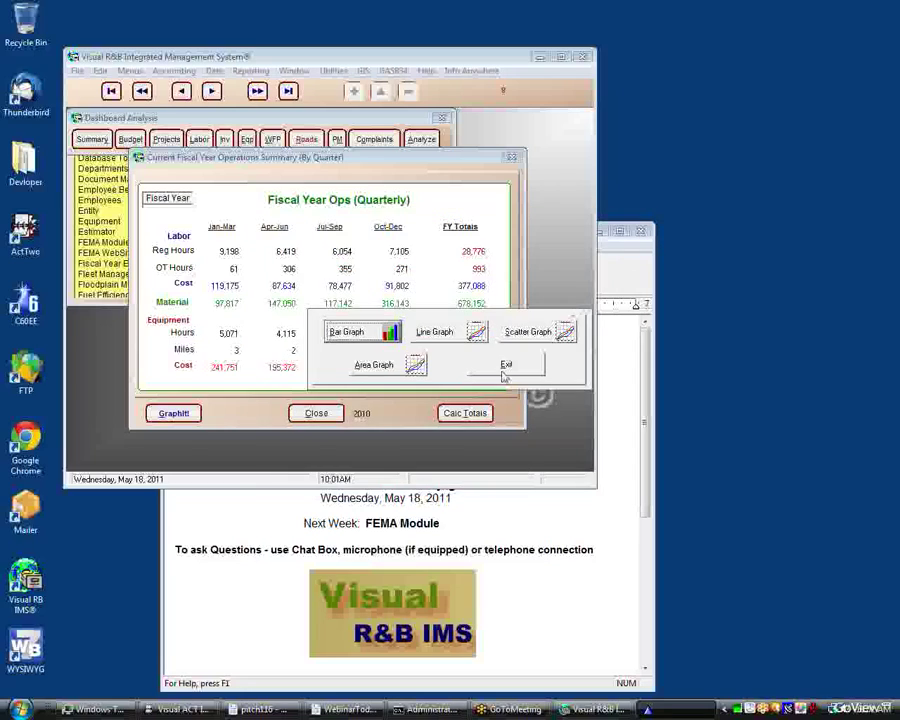
{"action": "left_click", "coordinate": [505, 365]}
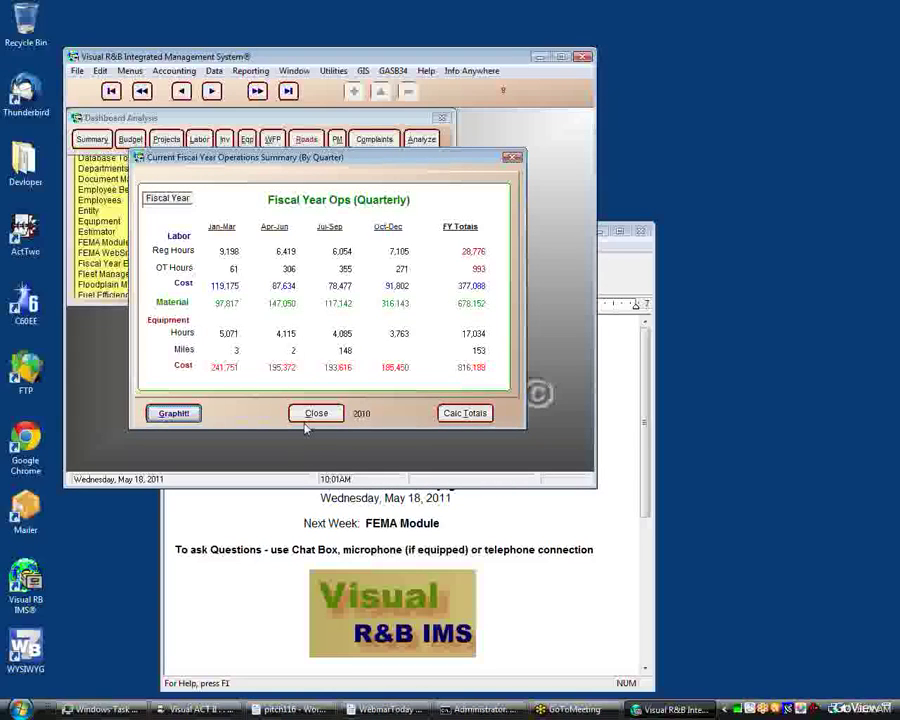
{"action": "left_click", "coordinate": [309, 416]}
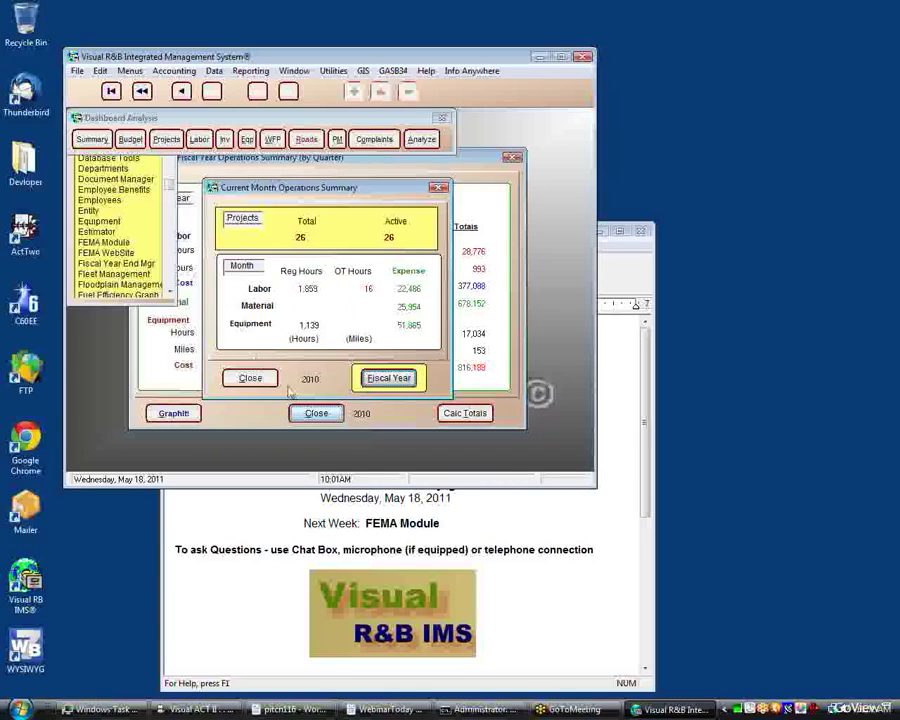
{"action": "left_click", "coordinate": [250, 378]}
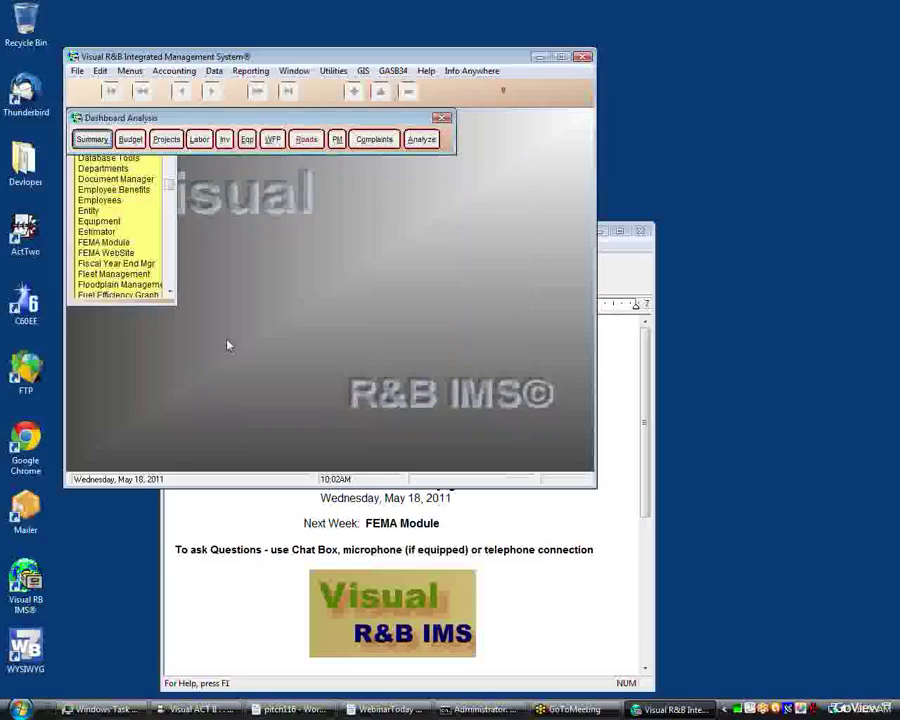
Calculate the fiscal-year variances between budget and actual spending, and examine the budget analysis of individual funds.
{"action": "left_click", "coordinate": [131, 142]}
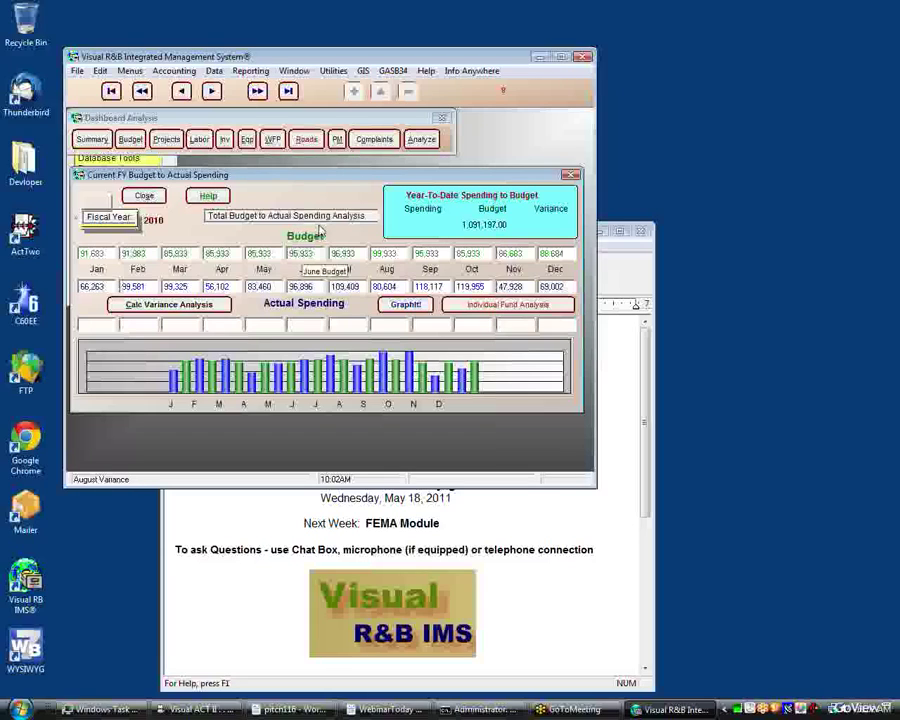
{"action": "left_click", "coordinate": [212, 305]}
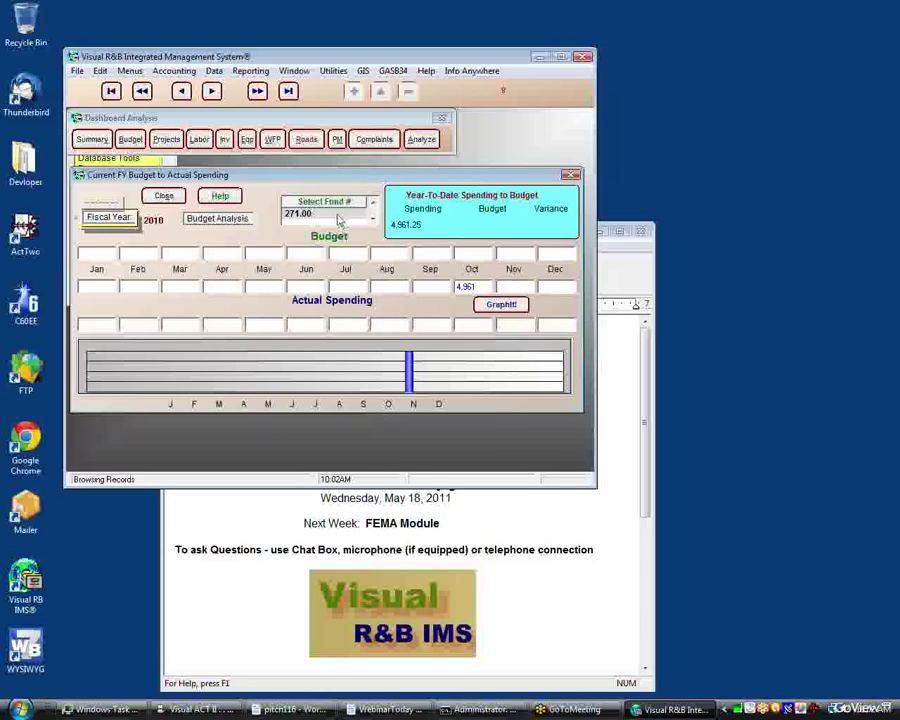
{"action": "left_click", "coordinate": [340, 215]}
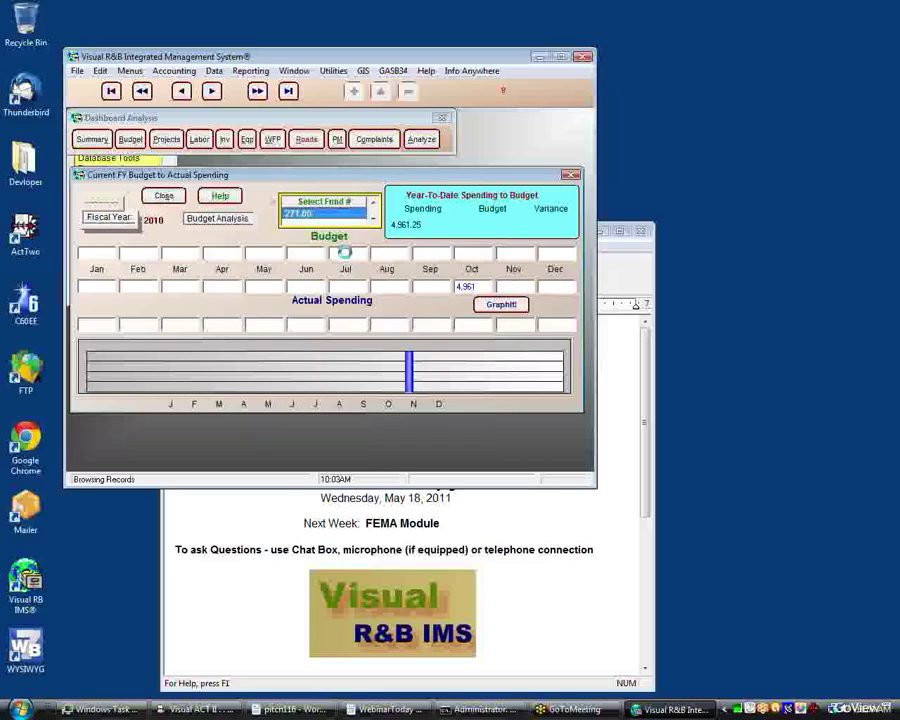
{"action": "double_click", "coordinate": [310, 215]}
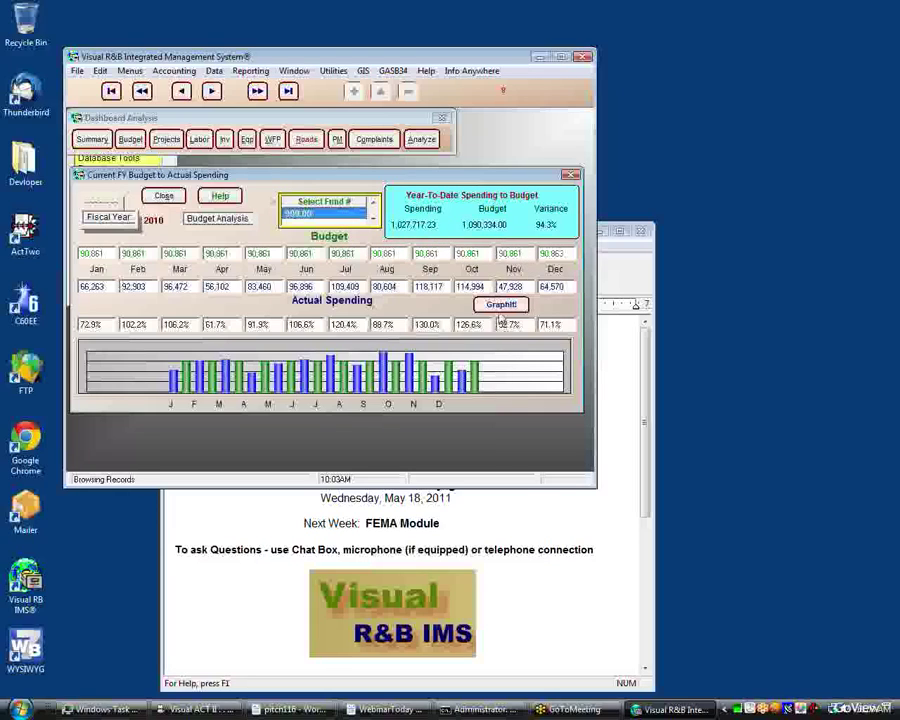
{"action": "left_click", "coordinate": [570, 175]}
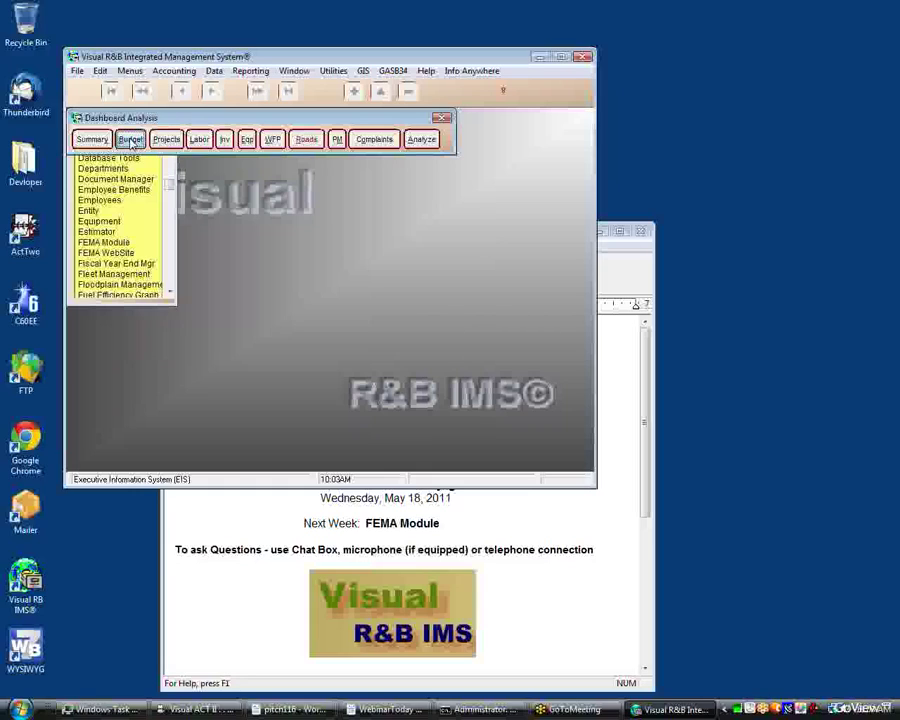
Open the BRUSH-10 record from the projects file and show its detail cost analysis.
{"action": "left_click", "coordinate": [166, 139]}
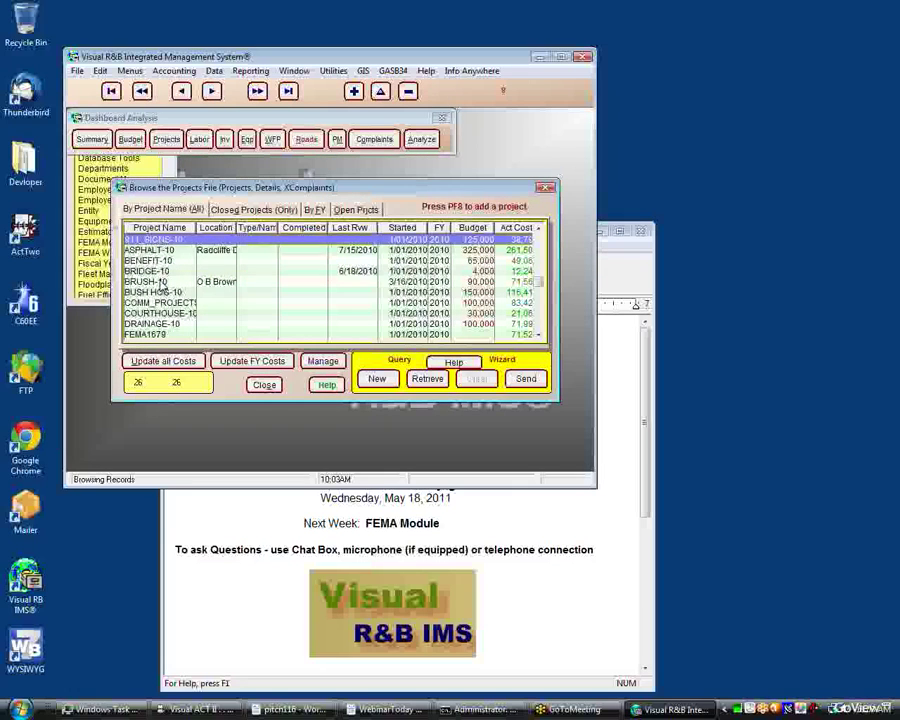
{"action": "double_click", "coordinate": [170, 282]}
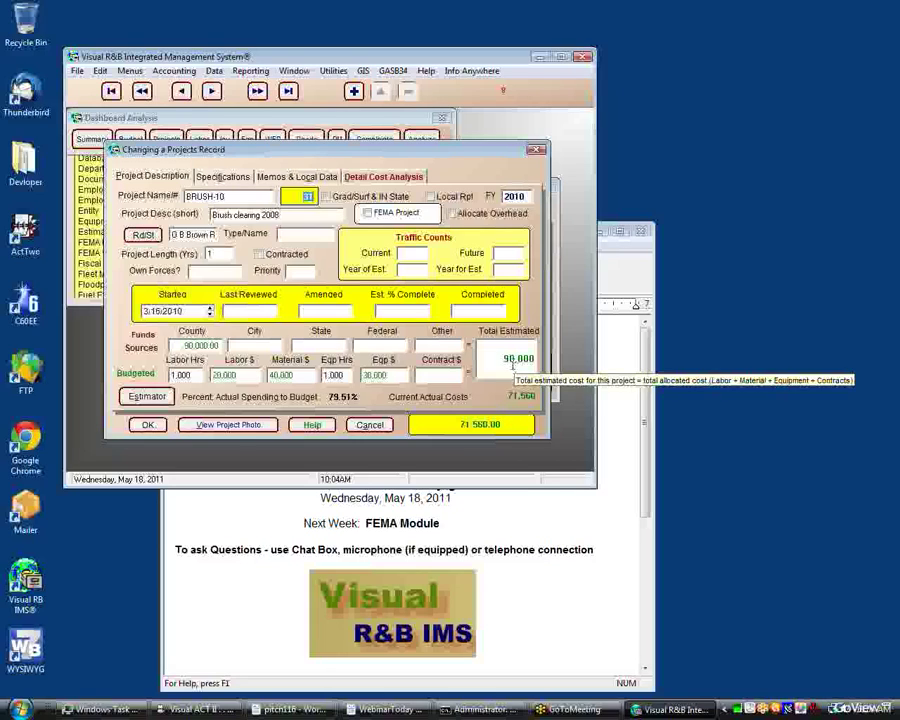
{"action": "left_click", "coordinate": [382, 177]}
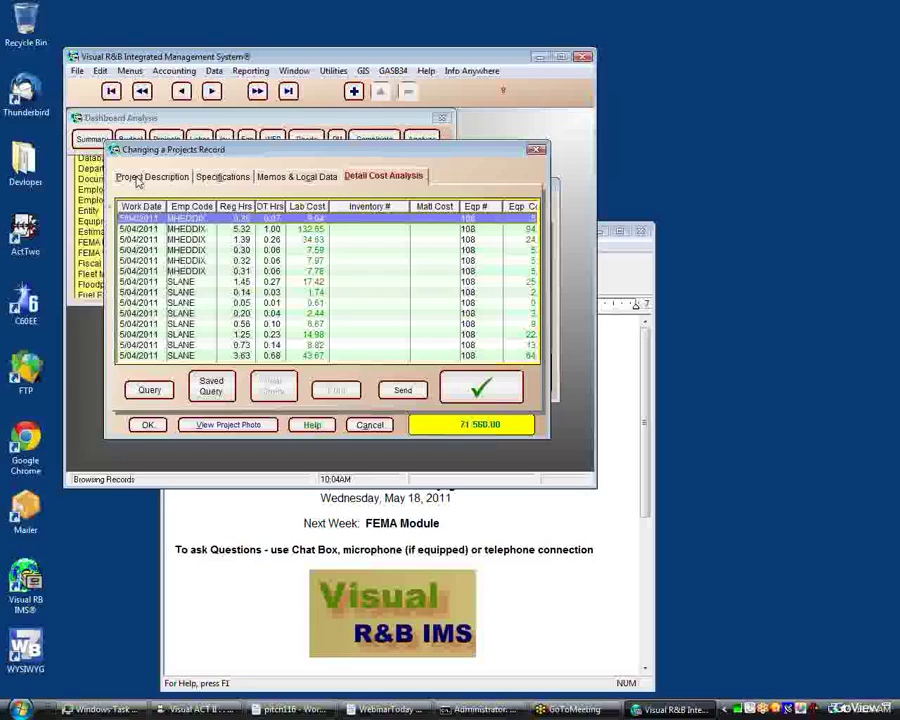
Calculate the variances of actual spending to budget for the BRUSH-10 project, and close its record and the projects file.
{"action": "left_click", "coordinate": [465, 398]}
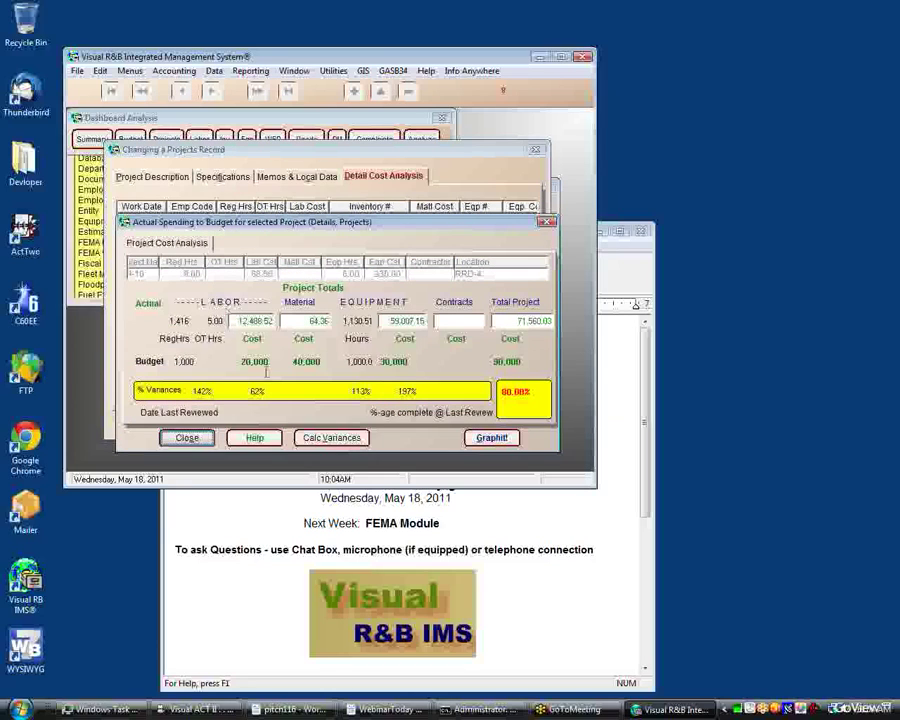
{"action": "left_click", "coordinate": [313, 440]}
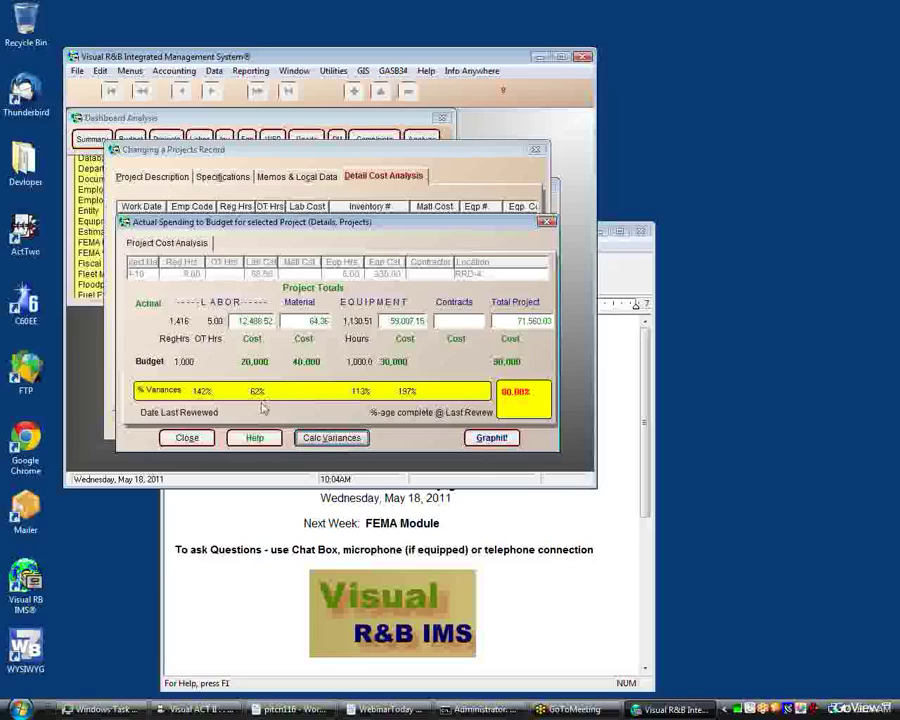
{"action": "left_click", "coordinate": [183, 437]}
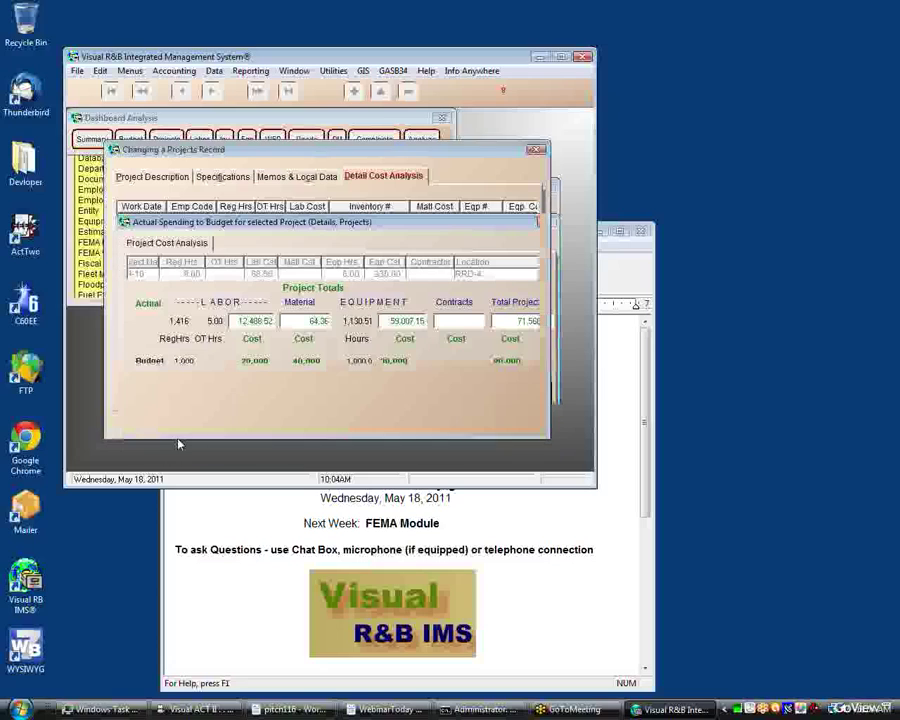
{"action": "left_click", "coordinate": [151, 426]}
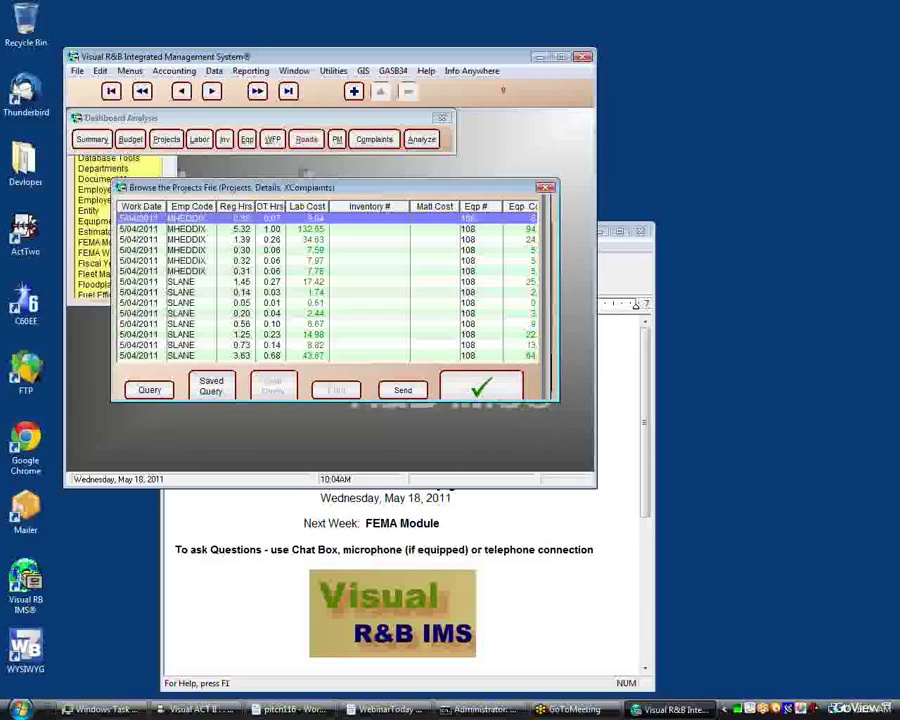
{"action": "left_click", "coordinate": [264, 385]}
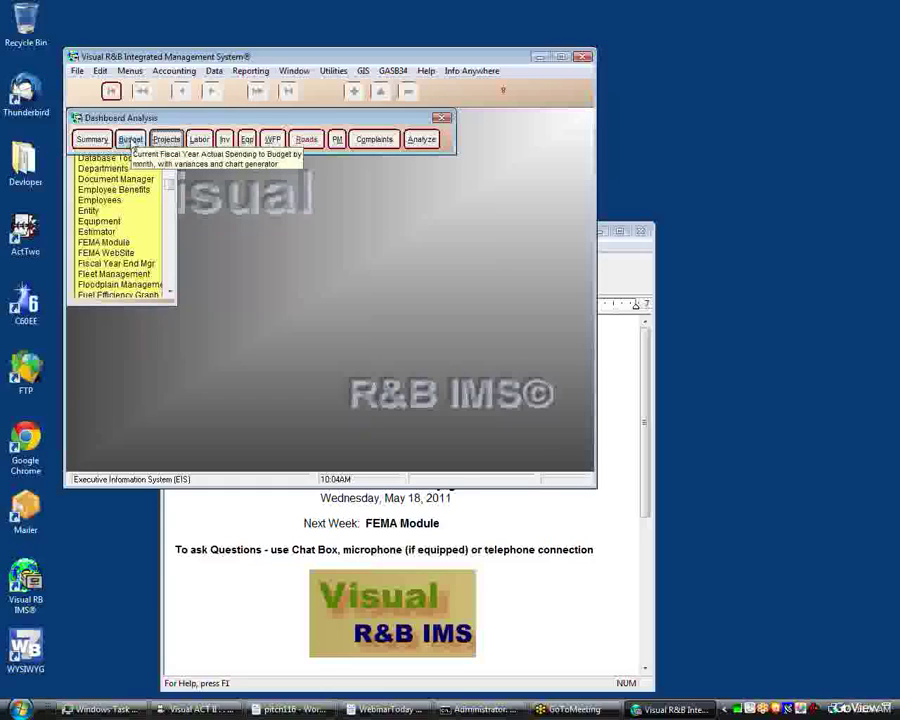
Browse the labor file's list of active and inactive employees and close it.
{"action": "left_click", "coordinate": [200, 140]}
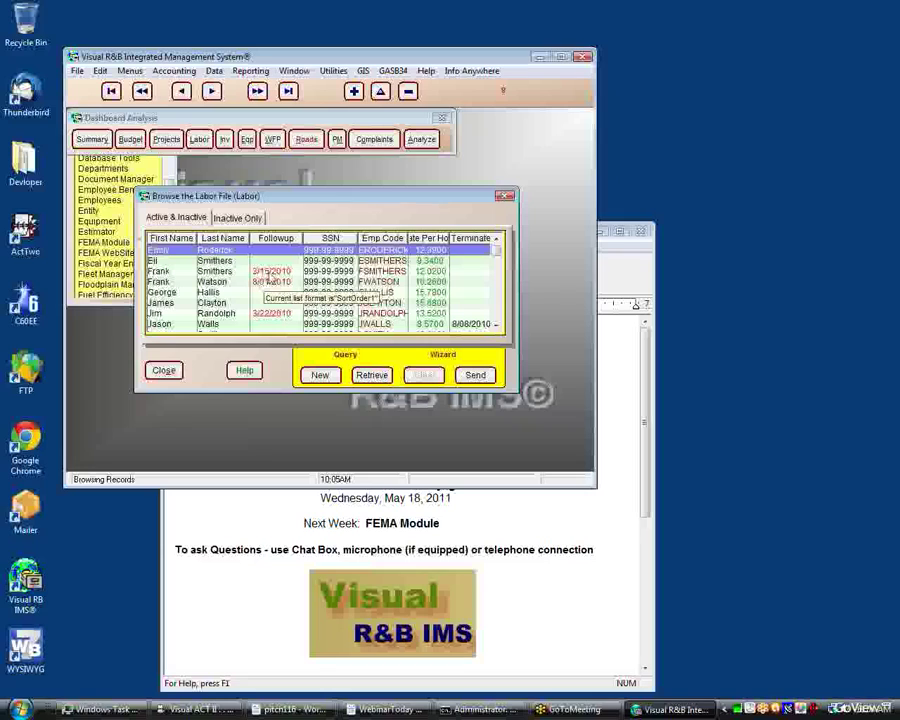
{"action": "left_click", "coordinate": [506, 197]}
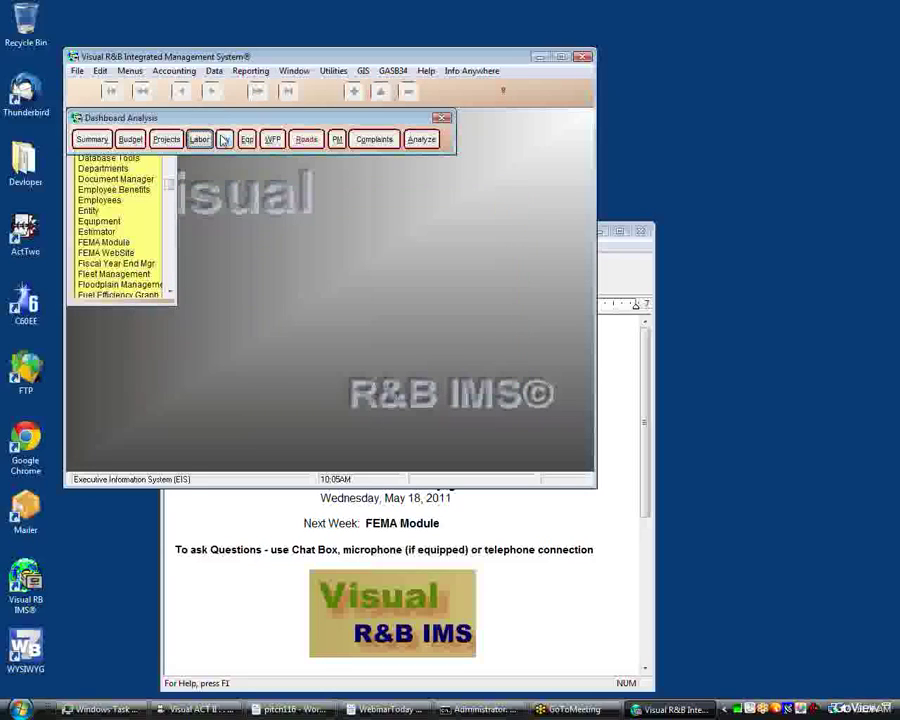
Find the SPEED LIMIT 25 item in the inventory file and show its activity detail audit.
{"action": "left_click", "coordinate": [226, 140]}
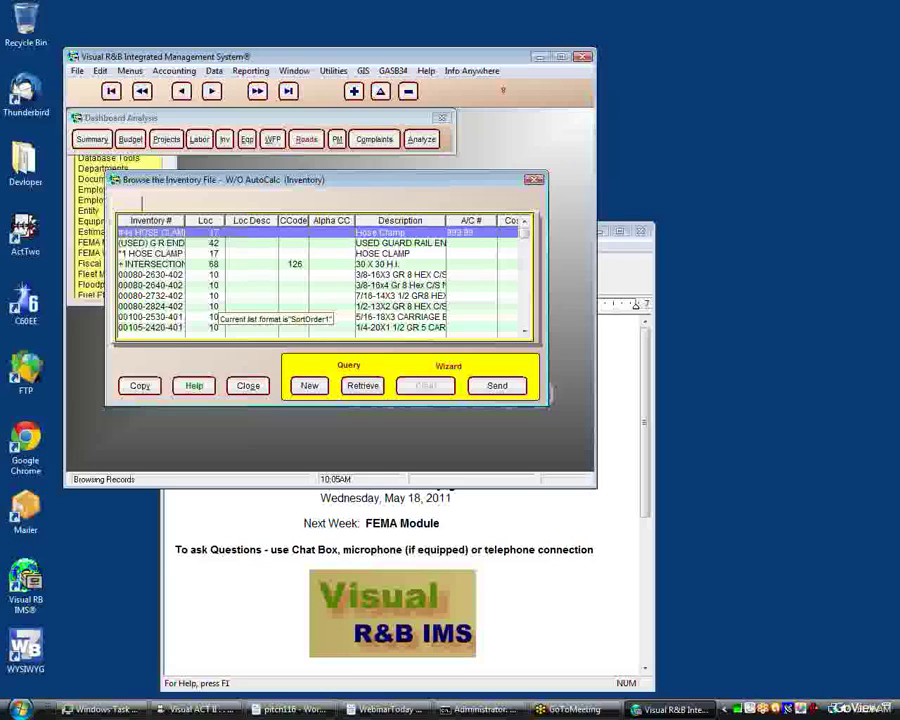
{"action": "scroll", "coordinate": [190, 280], "scroll_direction": "down", "scroll_amount": 5}
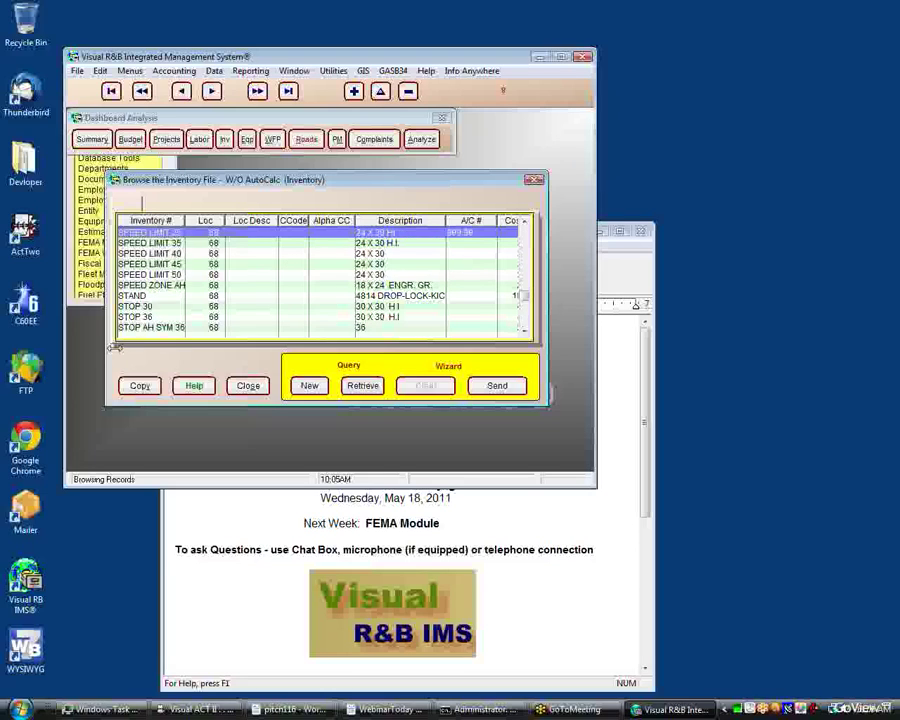
{"action": "double_click", "coordinate": [163, 234]}
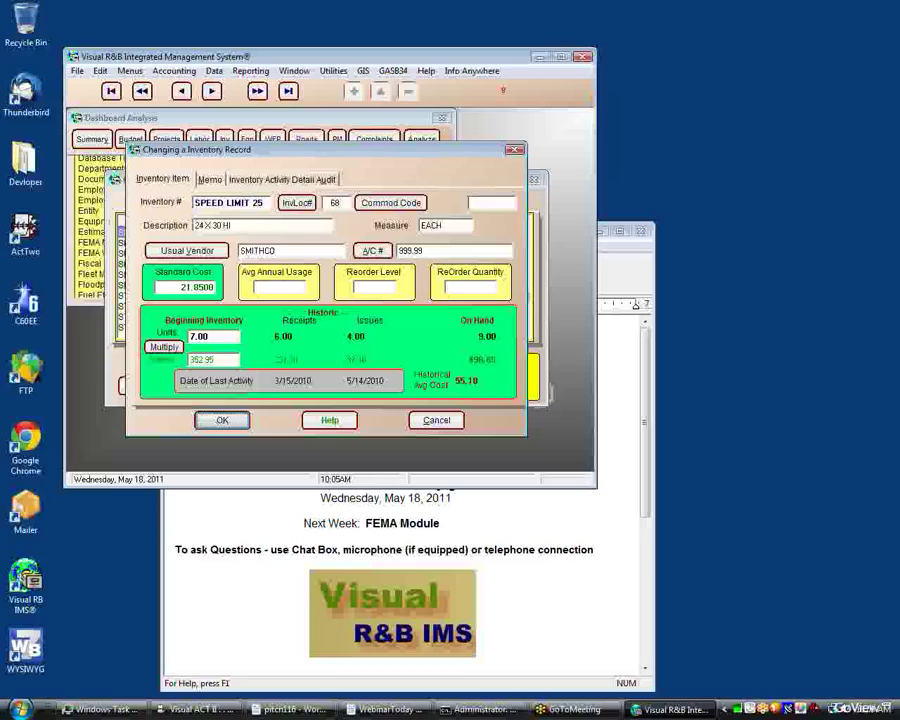
{"action": "left_click", "coordinate": [237, 179]}
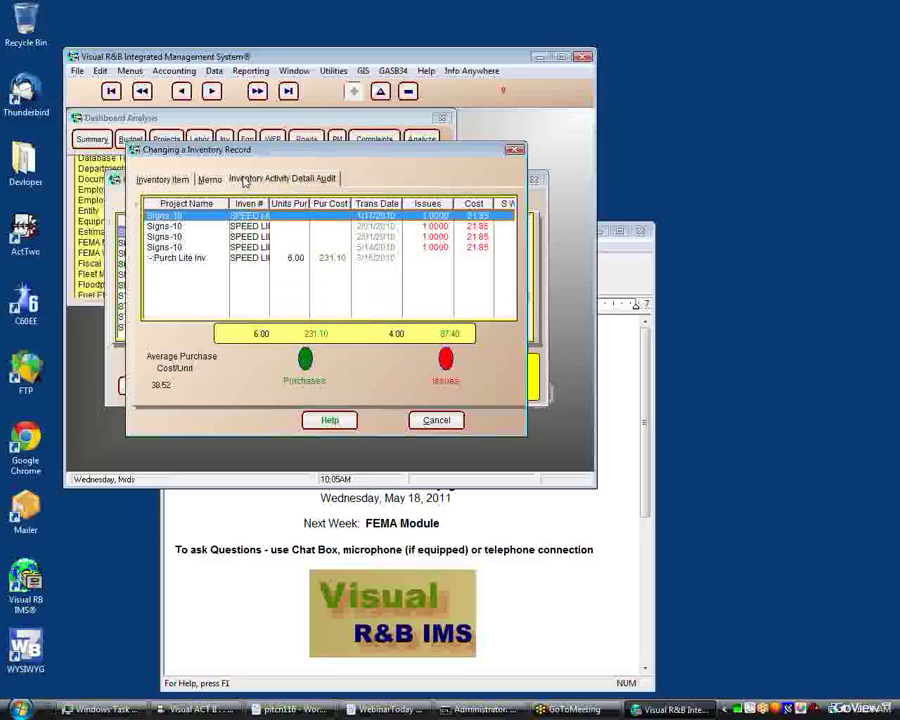
Inspect the cost accounting details of the sign's 2/01/2010 issue to Signs-10, and leave the inventory file without changes.
{"action": "left_click", "coordinate": [247, 228]}
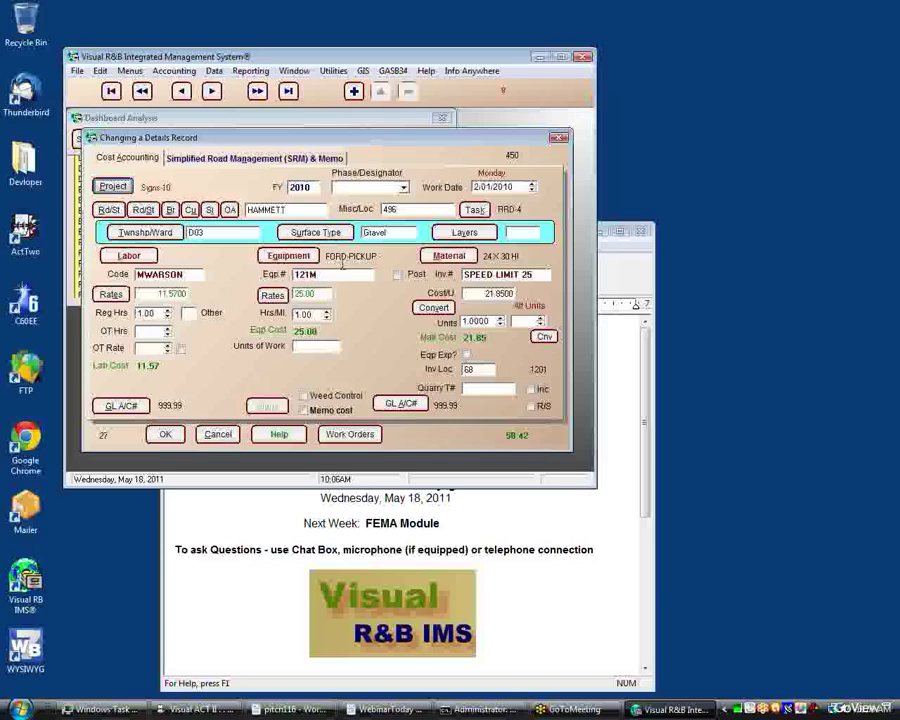
{"action": "left_click", "coordinate": [219, 436]}
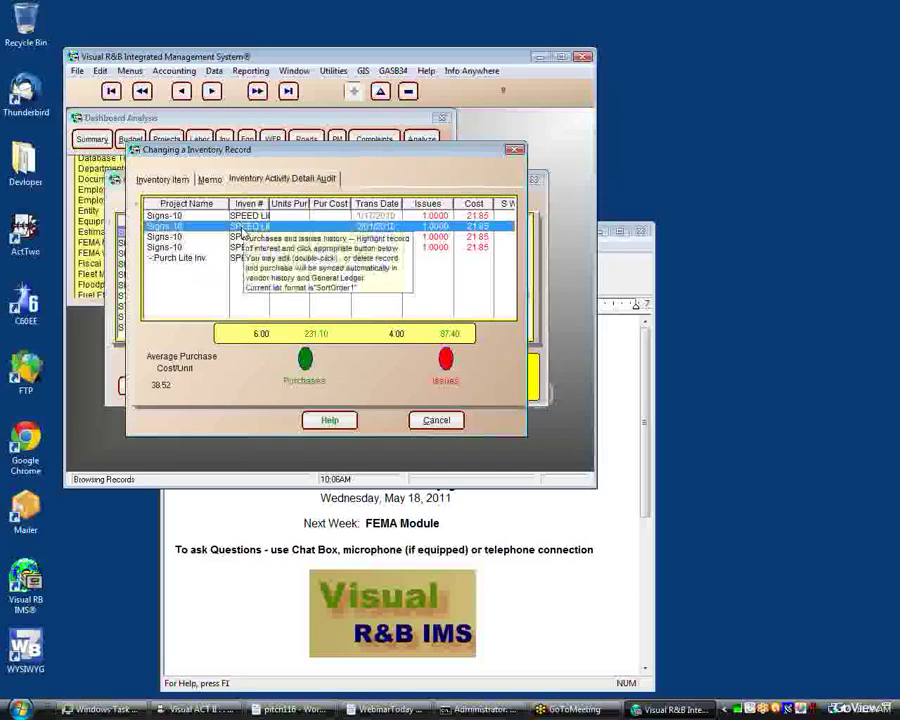
{"action": "left_click", "coordinate": [428, 424]}
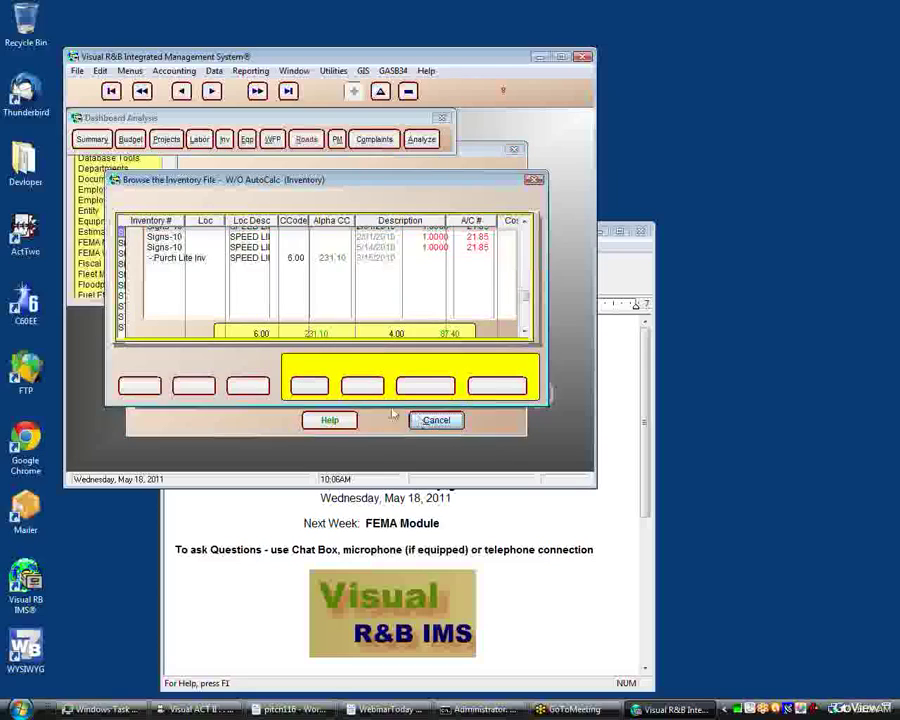
{"action": "left_click", "coordinate": [240, 387]}
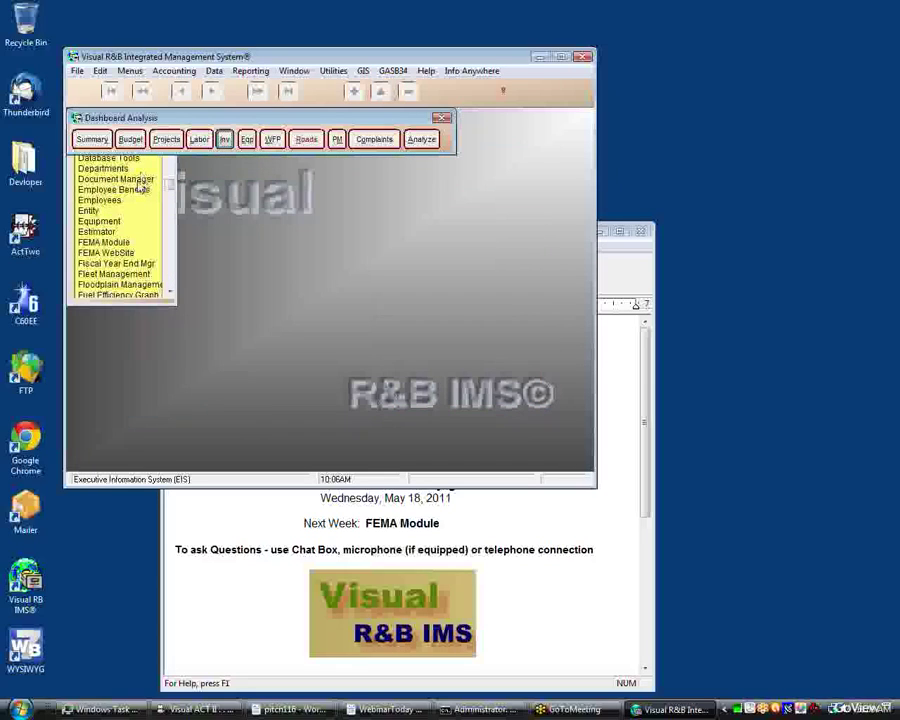
Open the record of equipment 100 from the equipment file and show its preventive maintenance parameters.
{"action": "left_click", "coordinate": [247, 140]}
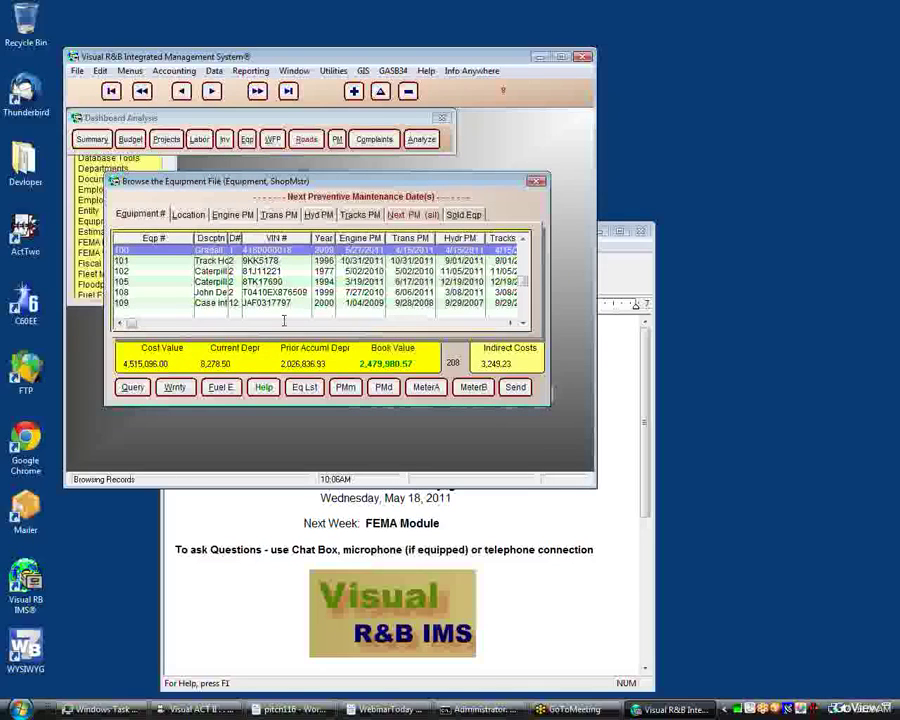
{"action": "key", "text": "Return"}
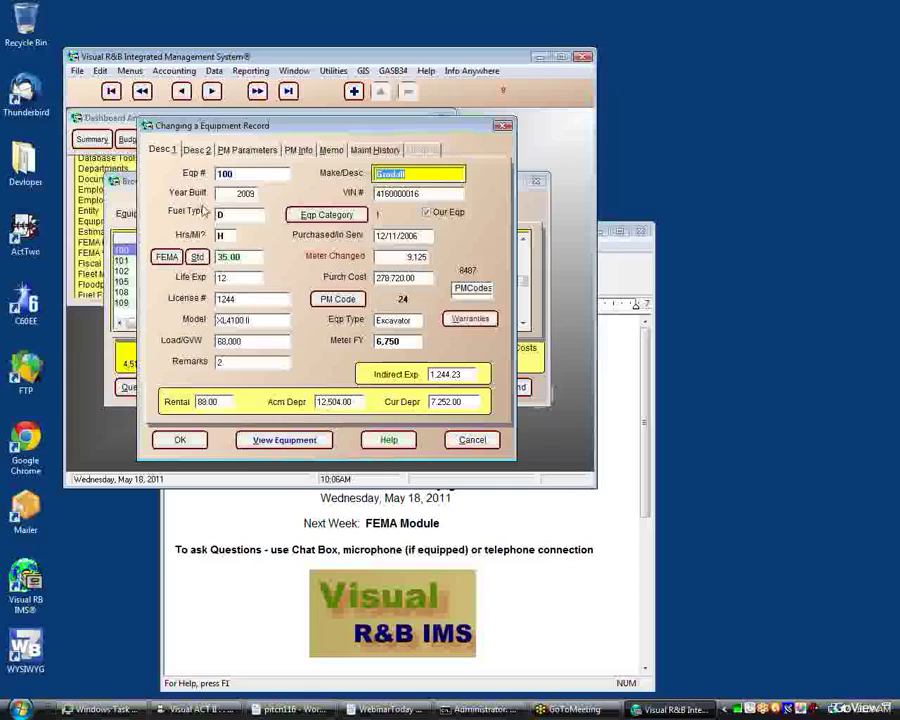
{"action": "left_click", "coordinate": [196, 150]}
{"action": "left_click", "coordinate": [247, 150]}
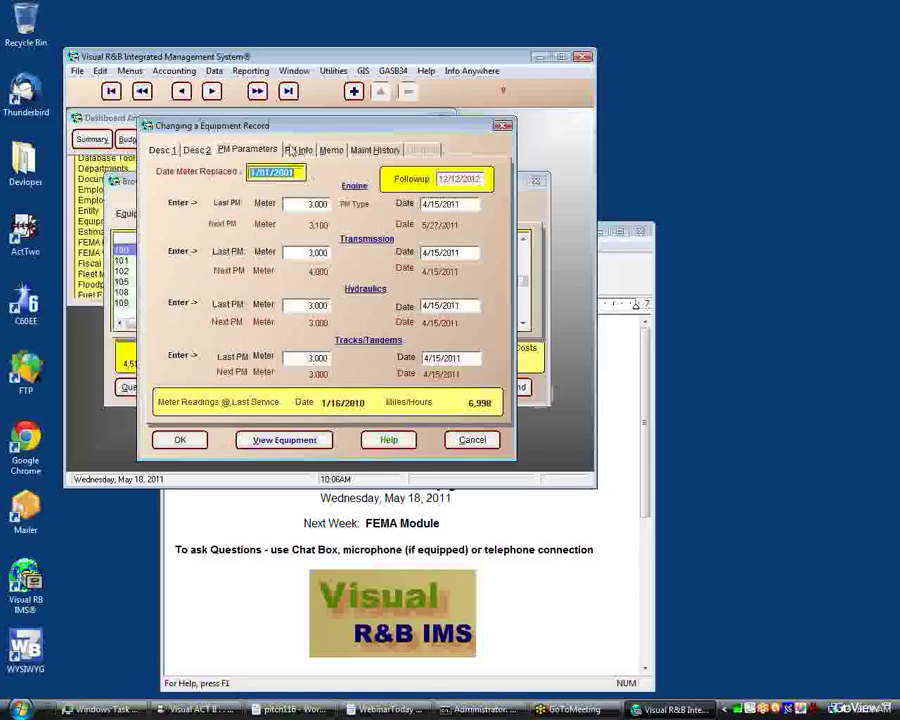
Review the PM info, component service life memo, maintenance history and labor and parts cost graph of equipment 100.
{"action": "left_click", "coordinate": [298, 152]}
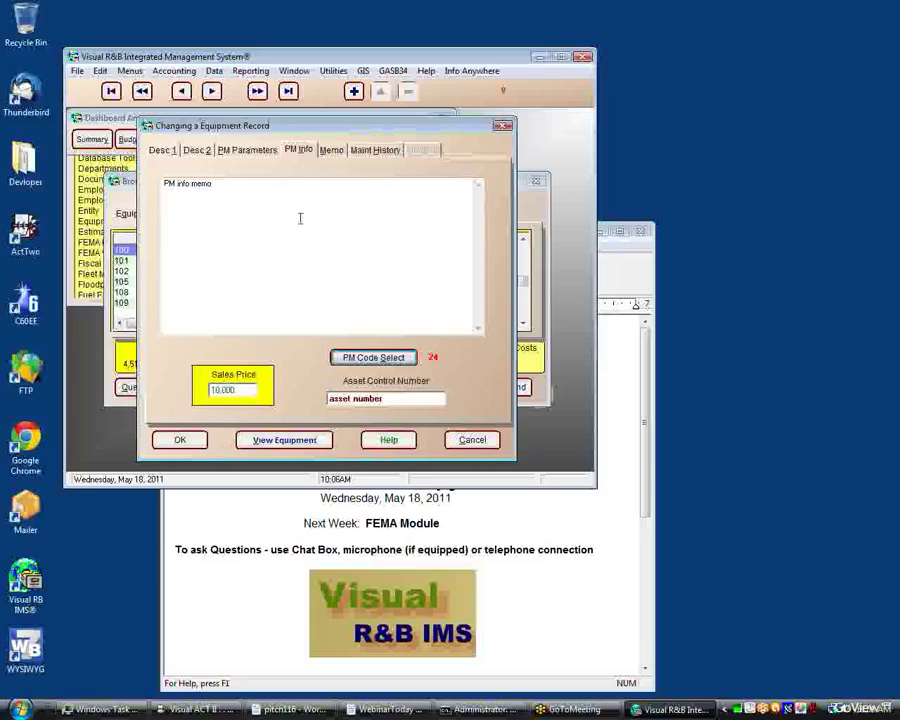
{"action": "left_click", "coordinate": [329, 150]}
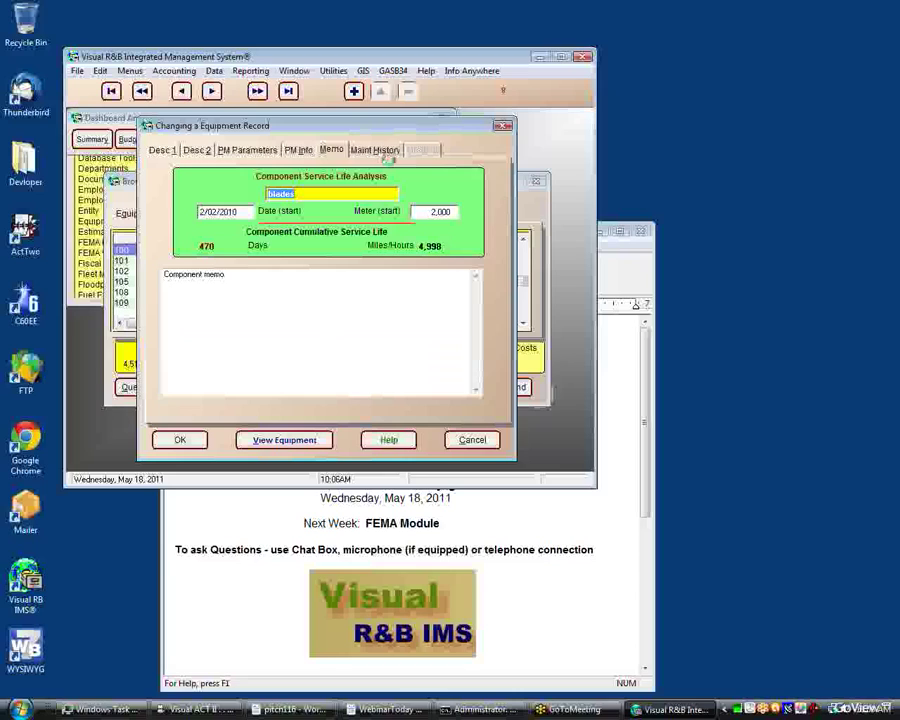
{"action": "left_click", "coordinate": [381, 152]}
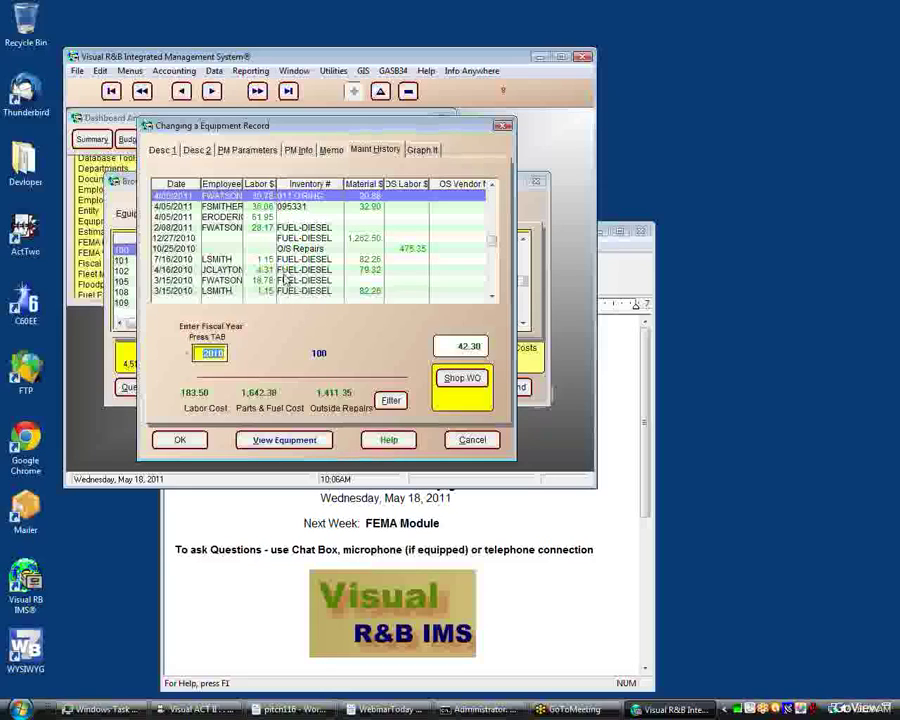
{"action": "mouse_move", "coordinate": [283, 293]}
{"action": "left_click", "coordinate": [418, 152]}
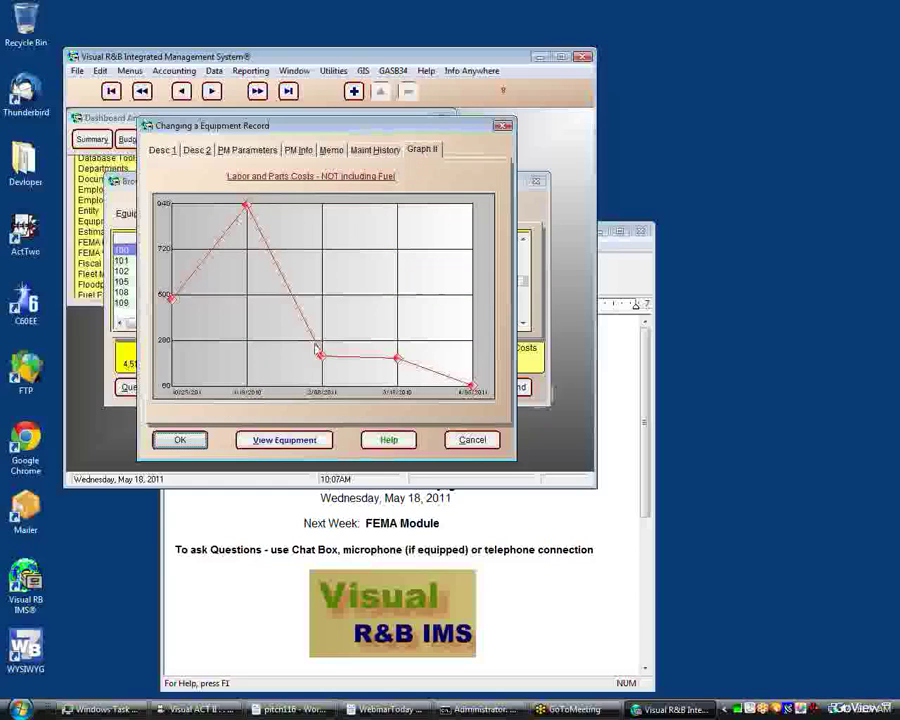
Open the picture viewer for equipment 100, close it, and leave the equipment record and file.
{"action": "left_click", "coordinate": [262, 441]}
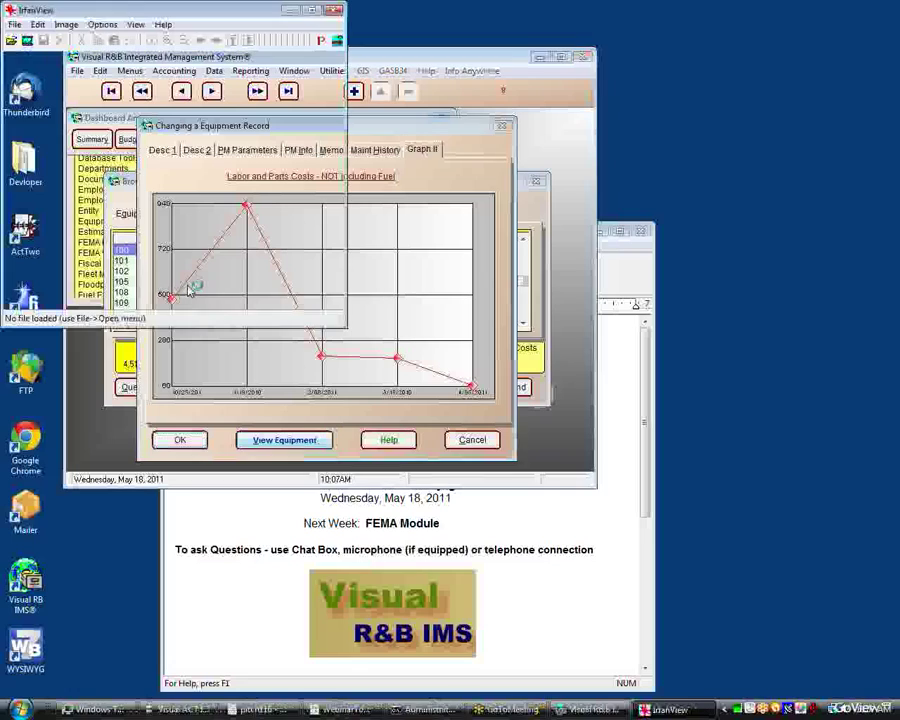
{"action": "left_click", "coordinate": [333, 10]}
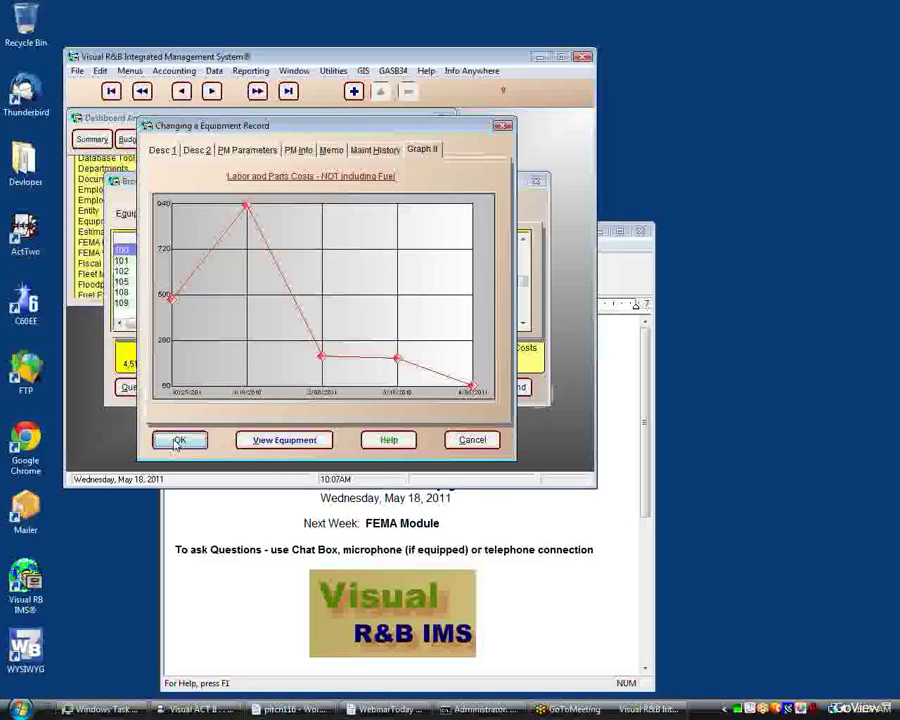
{"action": "left_click", "coordinate": [177, 441]}
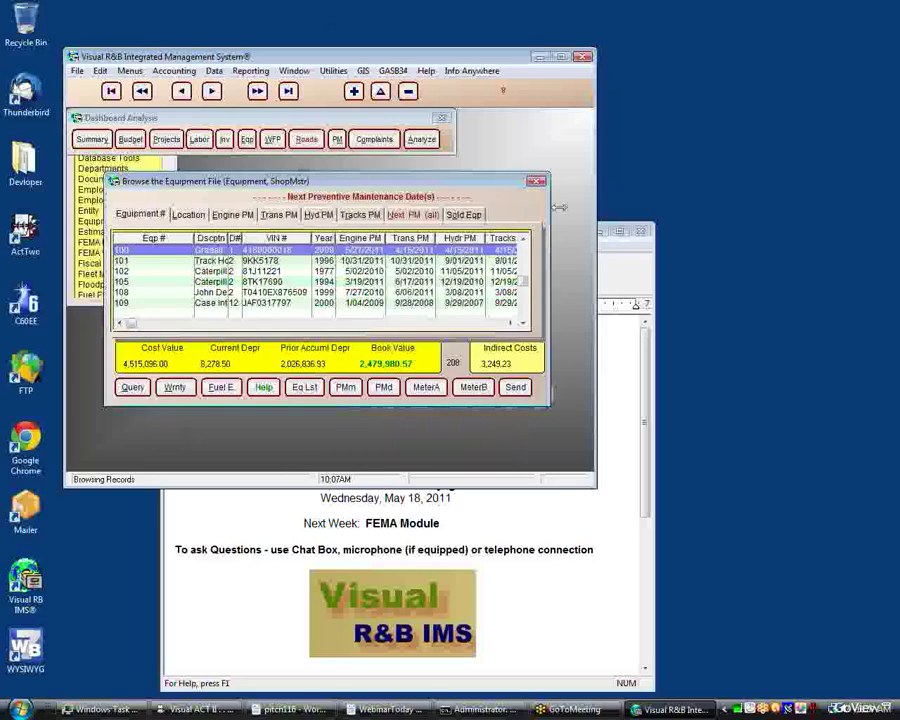
{"action": "left_click", "coordinate": [535, 183]}
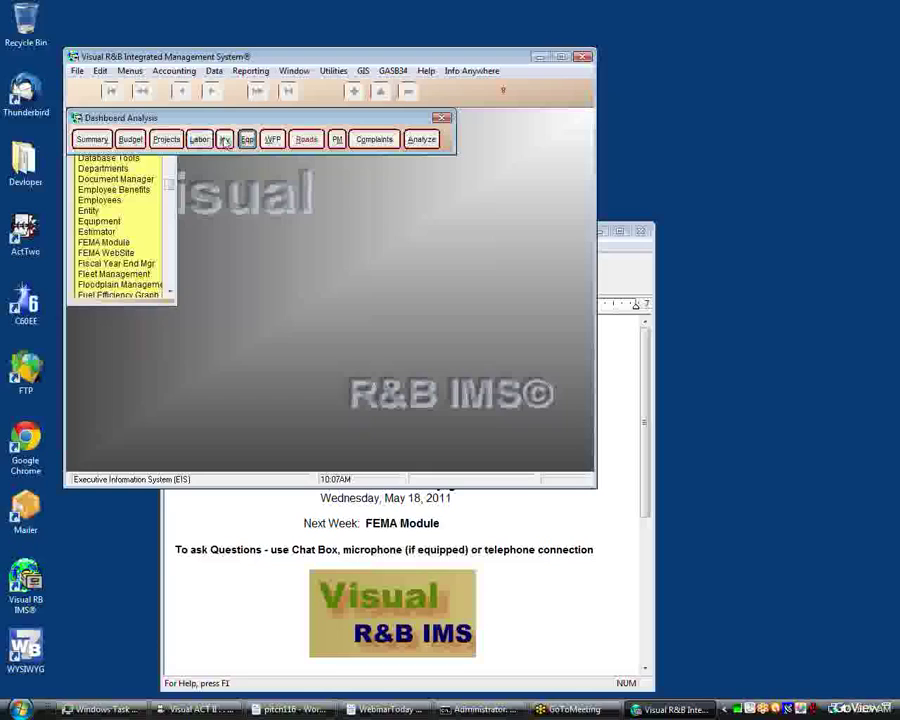
Open work force planning and graph the district road mileage by surface type and the hours worked in fiscal year 2010.
{"action": "left_click", "coordinate": [273, 141]}
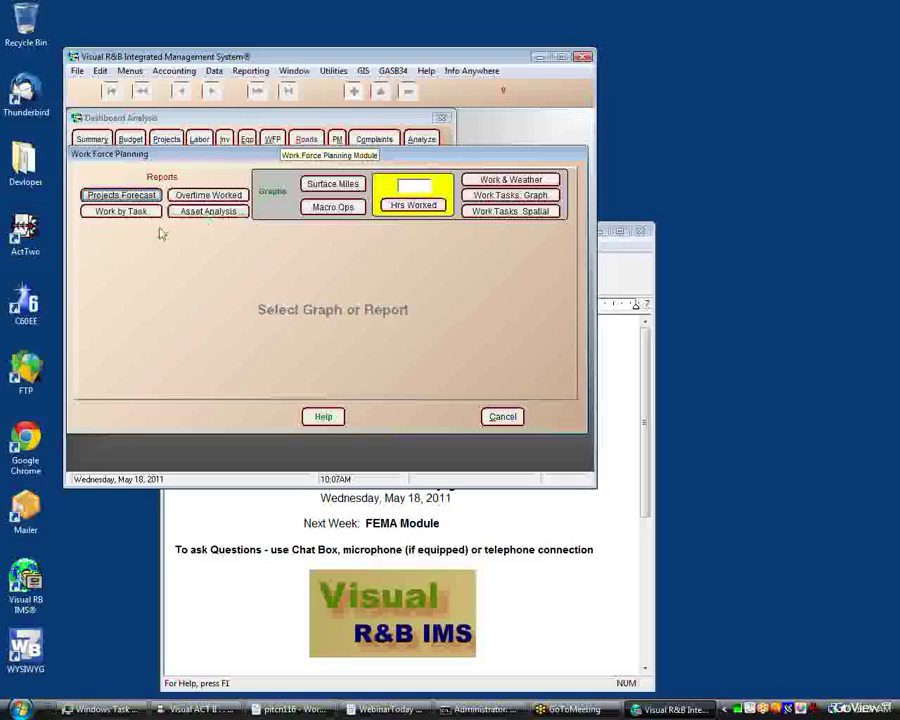
{"action": "left_click", "coordinate": [312, 187]}
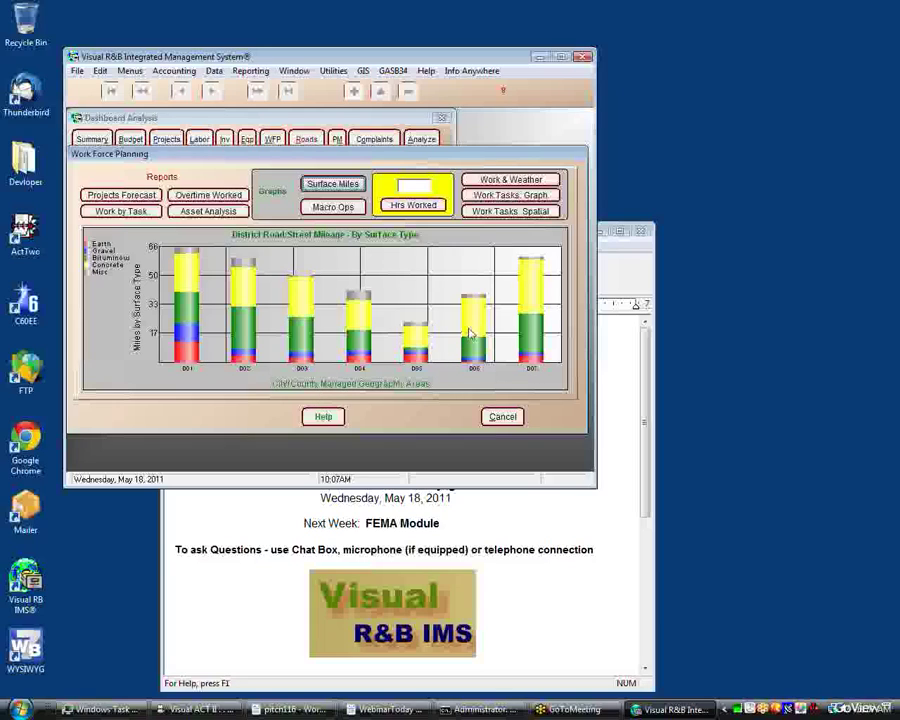
{"action": "mouse_move", "coordinate": [463, 320]}
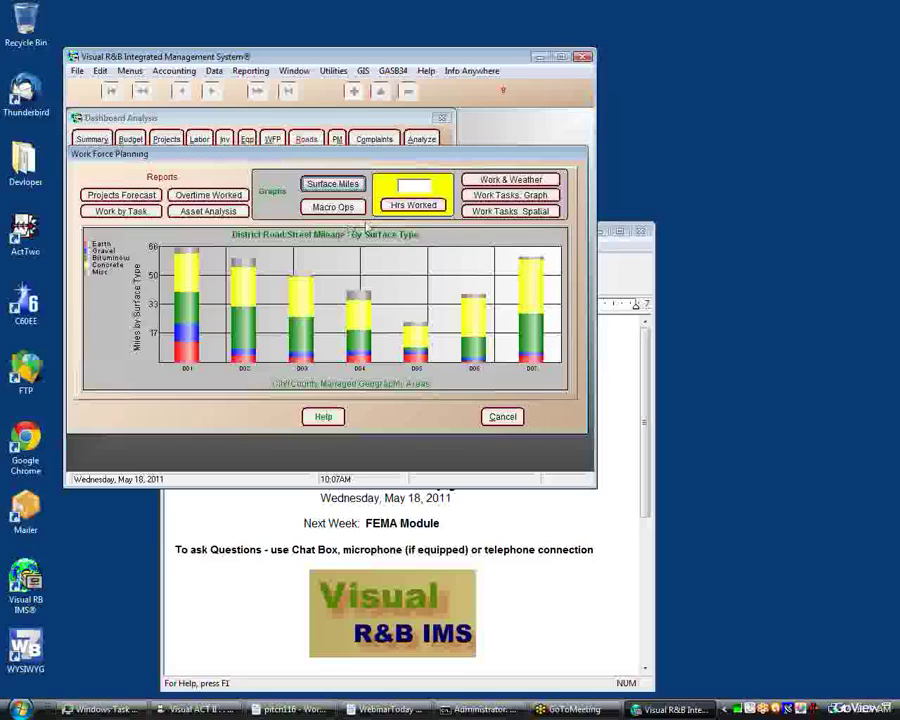
{"action": "left_click", "coordinate": [418, 207]}
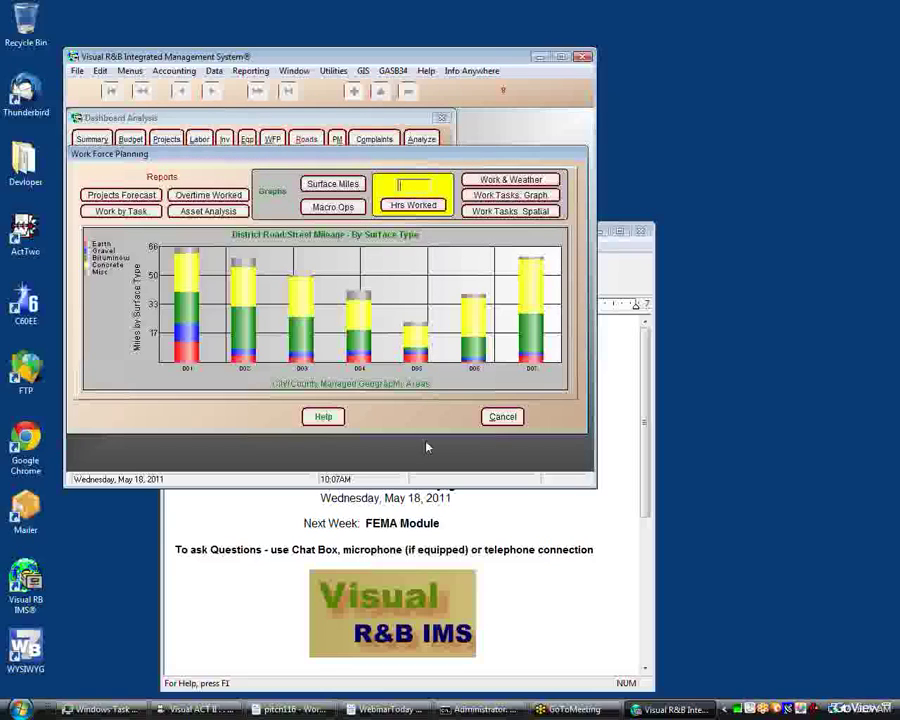
{"action": "left_click", "coordinate": [413, 208]}
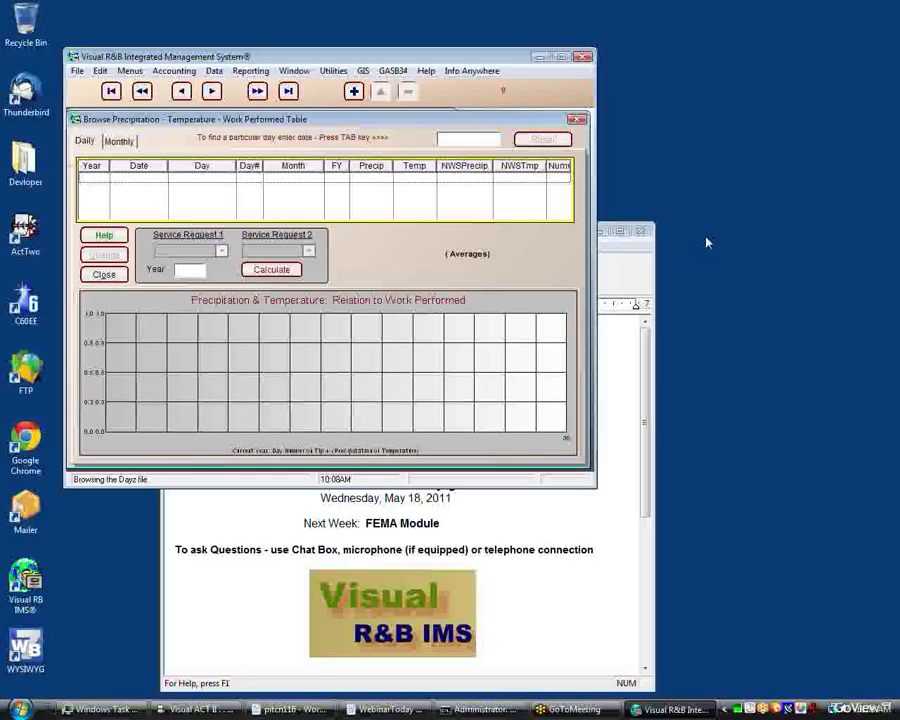
Calculate the daily precipitation and temperature relation to work performed for the year 2010.
{"action": "left_click", "coordinate": [197, 272]}
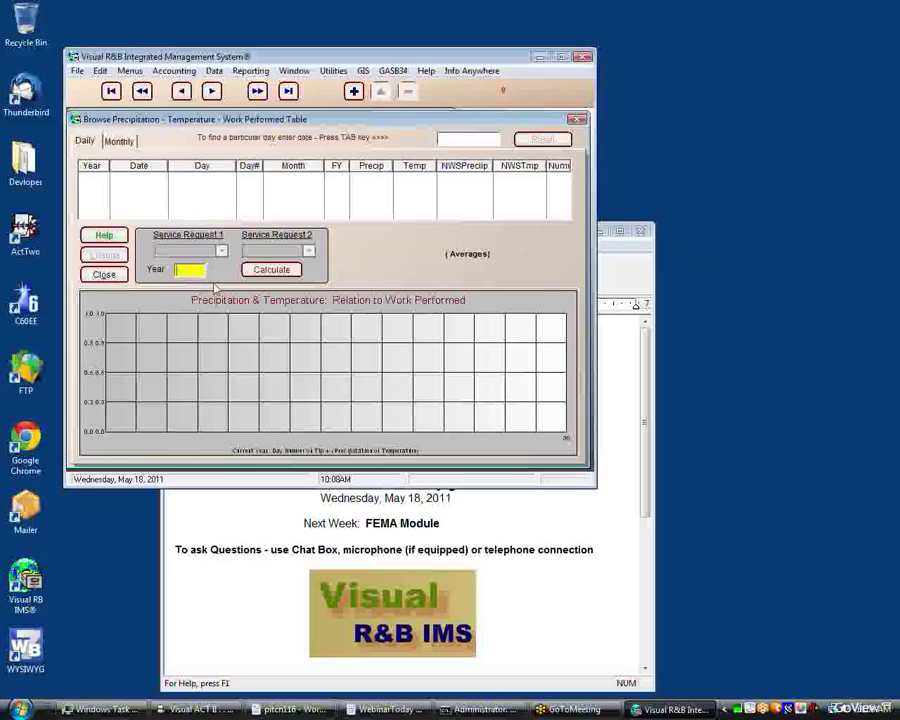
{"action": "type", "text": "2010"}
{"action": "left_click", "coordinate": [272, 270]}
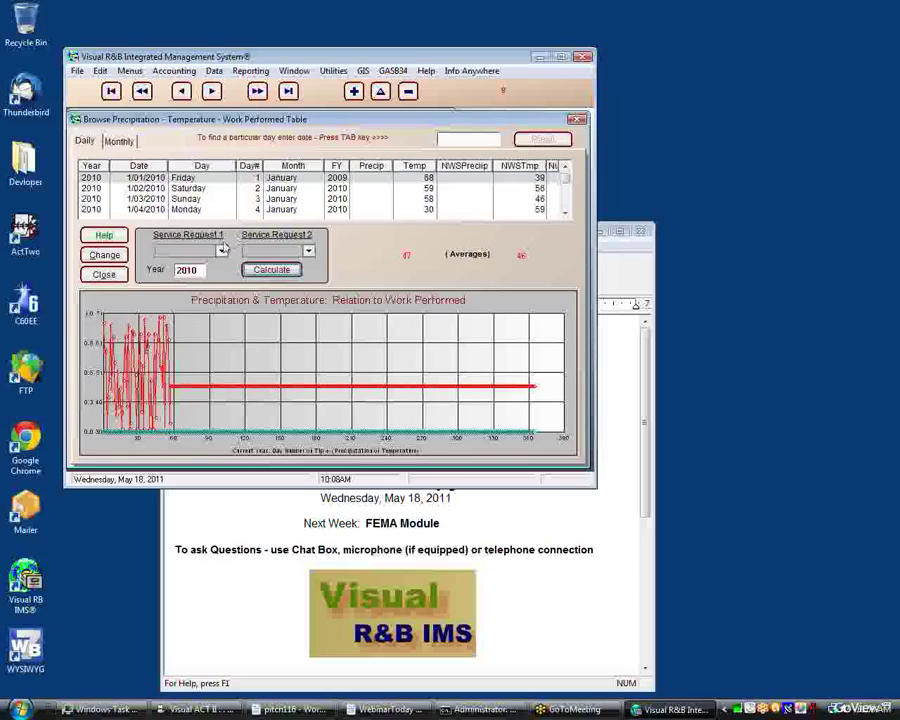
Recalculate the work and weather analysis with ASPHALT as service request 1 and DRAINAGE as service request 2.
{"action": "left_click", "coordinate": [222, 250]}
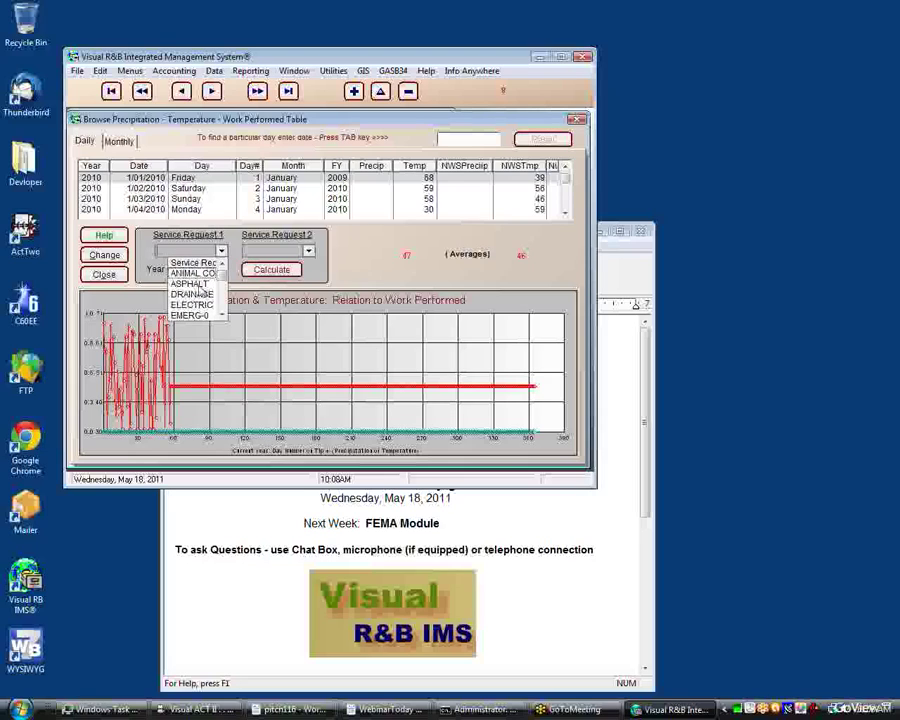
{"action": "left_click", "coordinate": [200, 285]}
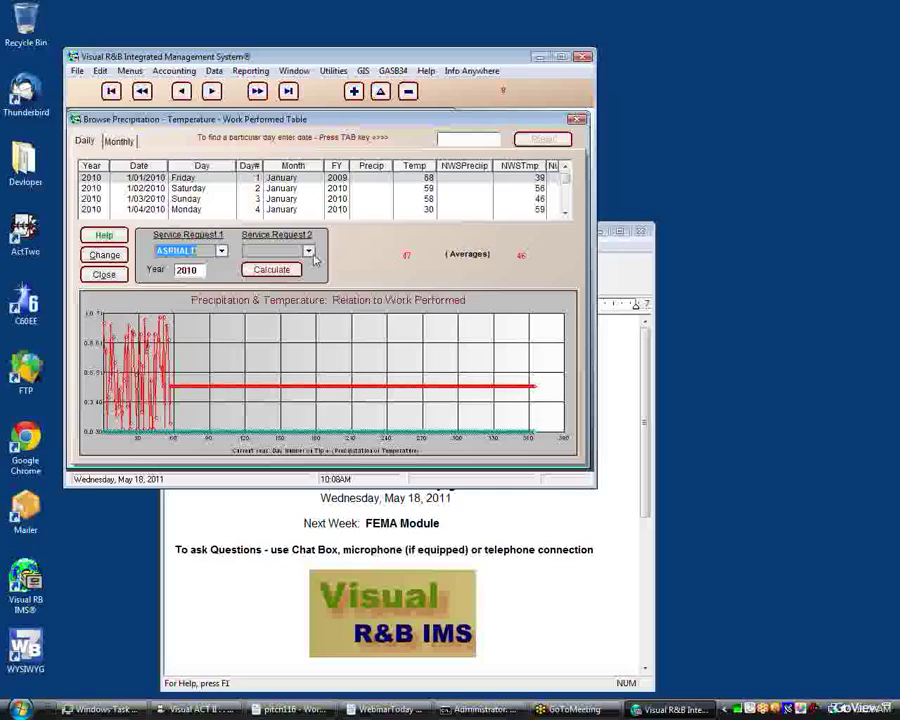
{"action": "left_click", "coordinate": [310, 252]}
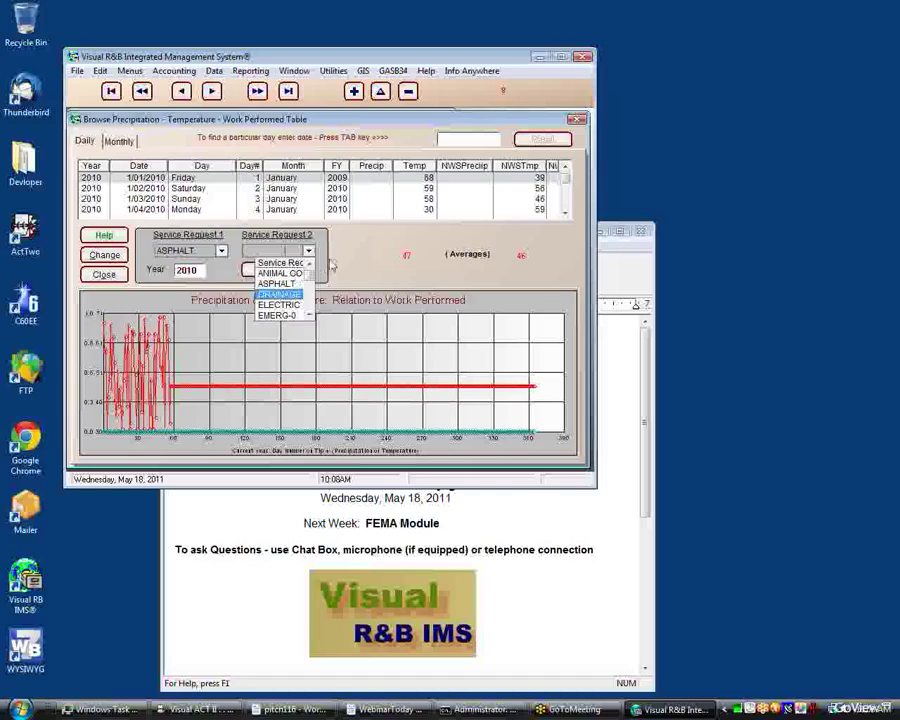
{"action": "left_click", "coordinate": [358, 227]}
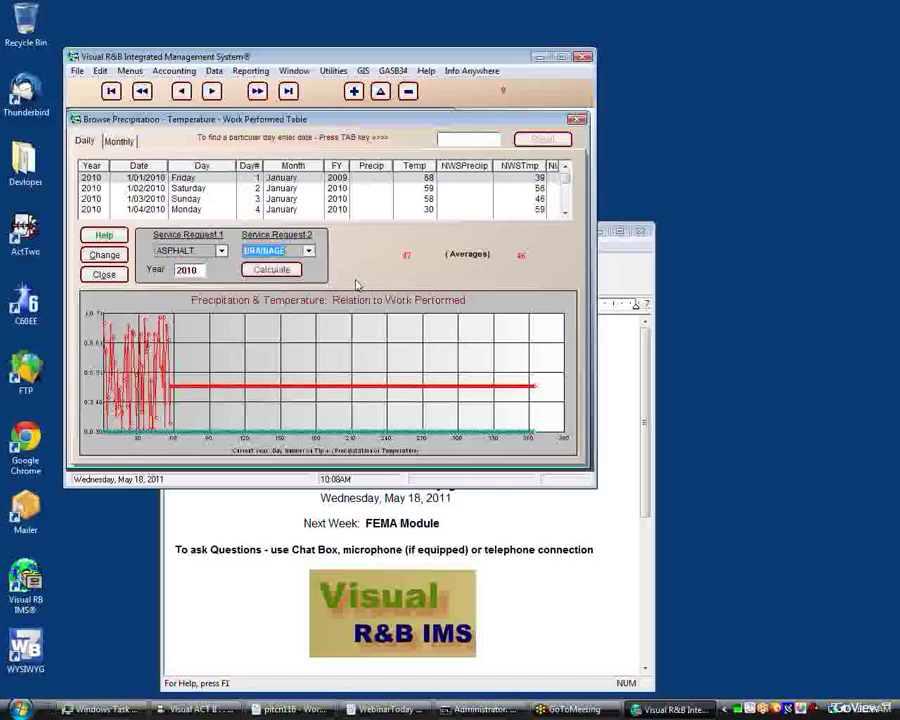
{"action": "left_click", "coordinate": [271, 269]}
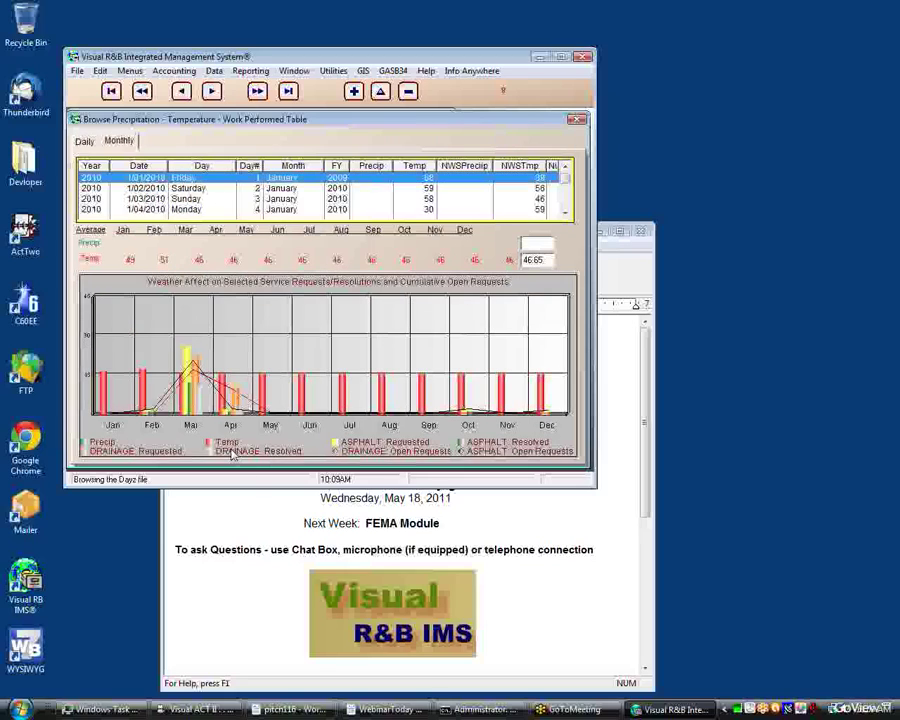
Zoom in twice on the monthly graph of weather effect on service requests, and close the precipitation and temperature table.
{"action": "right_click", "coordinate": [207, 400]}
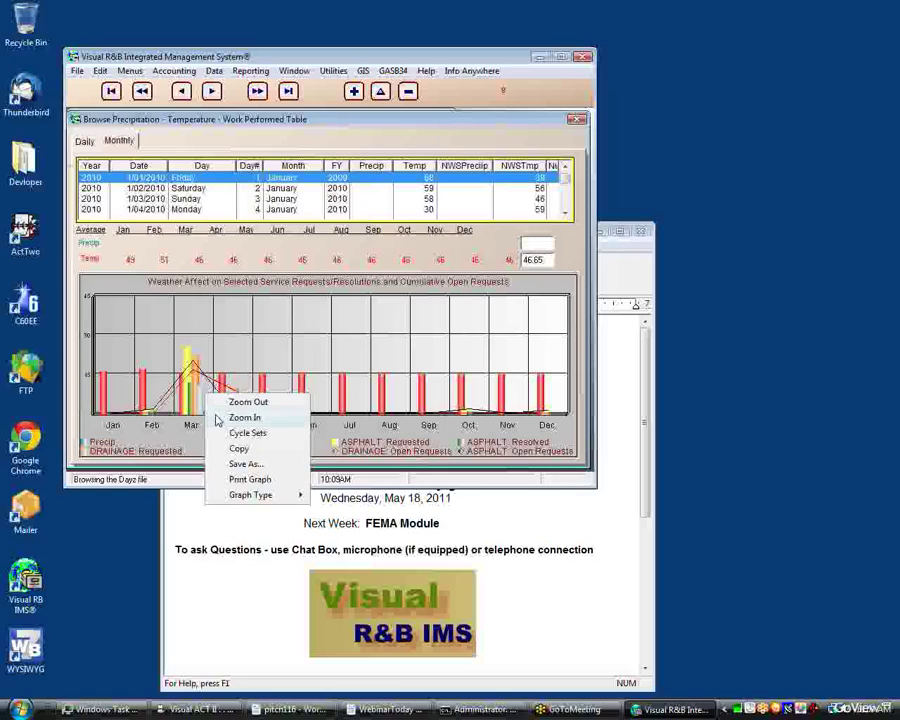
{"action": "left_click", "coordinate": [244, 417]}
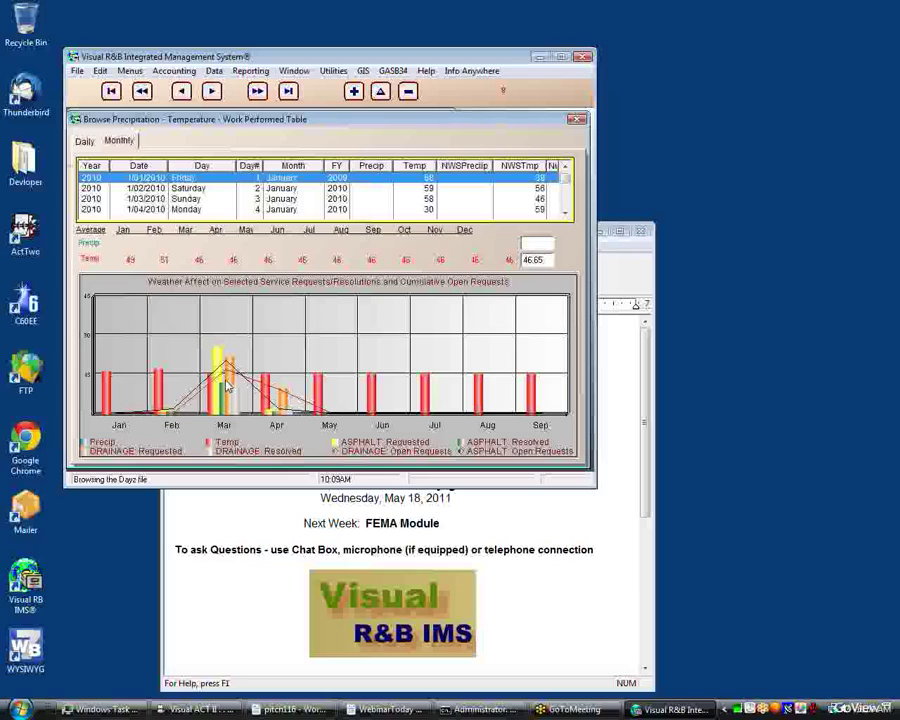
{"action": "right_click", "coordinate": [227, 386]}
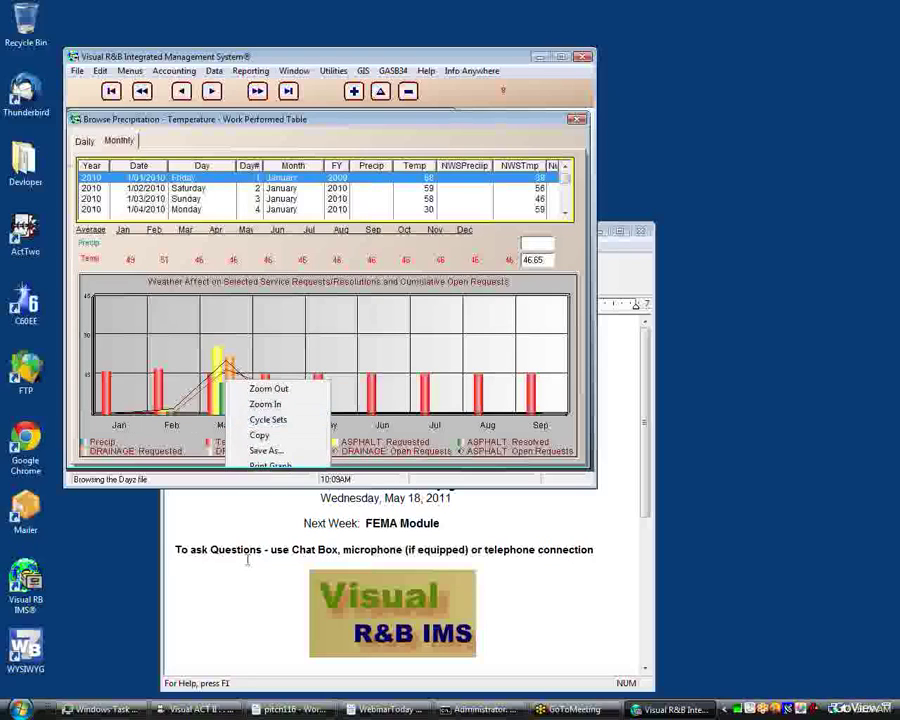
{"action": "left_click", "coordinate": [264, 404]}
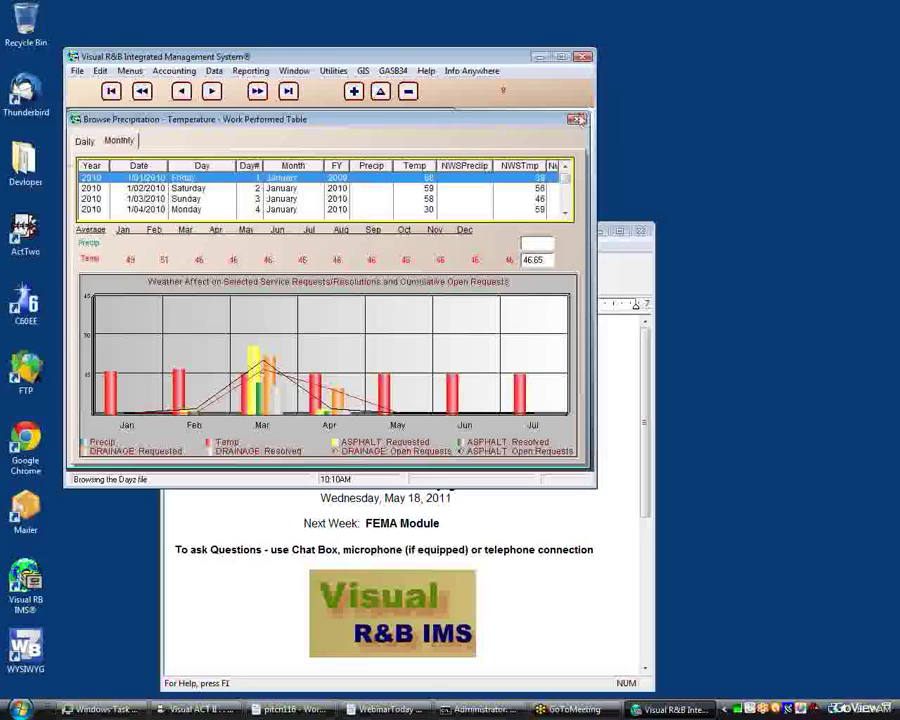
{"action": "left_click", "coordinate": [577, 122]}
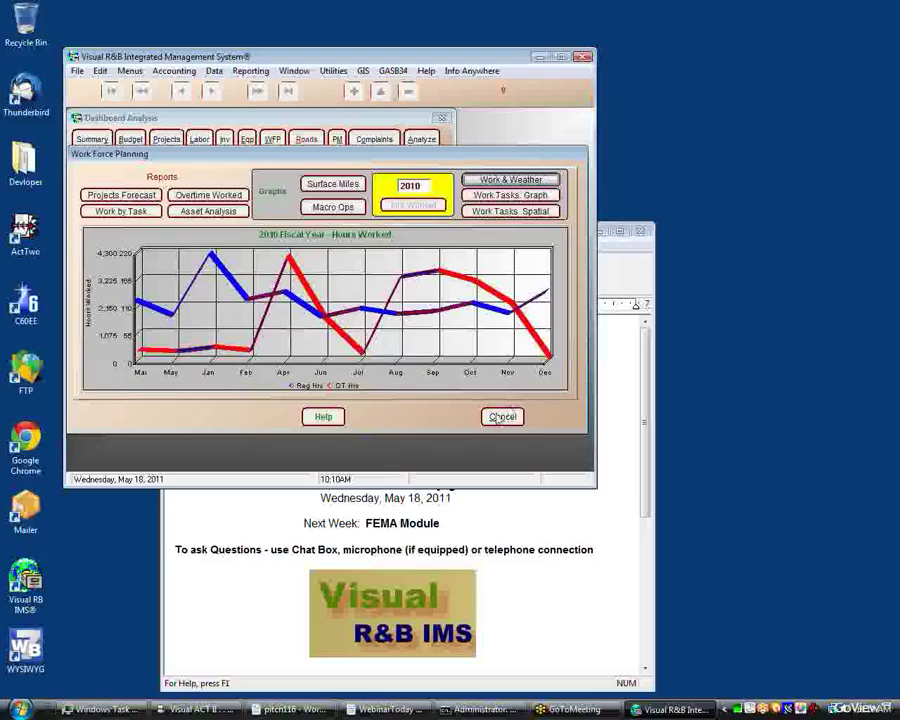
Show the 2010 spatial work tasks graph by district as a Bar graph, and leave work force planning.
{"action": "left_click", "coordinate": [498, 197]}
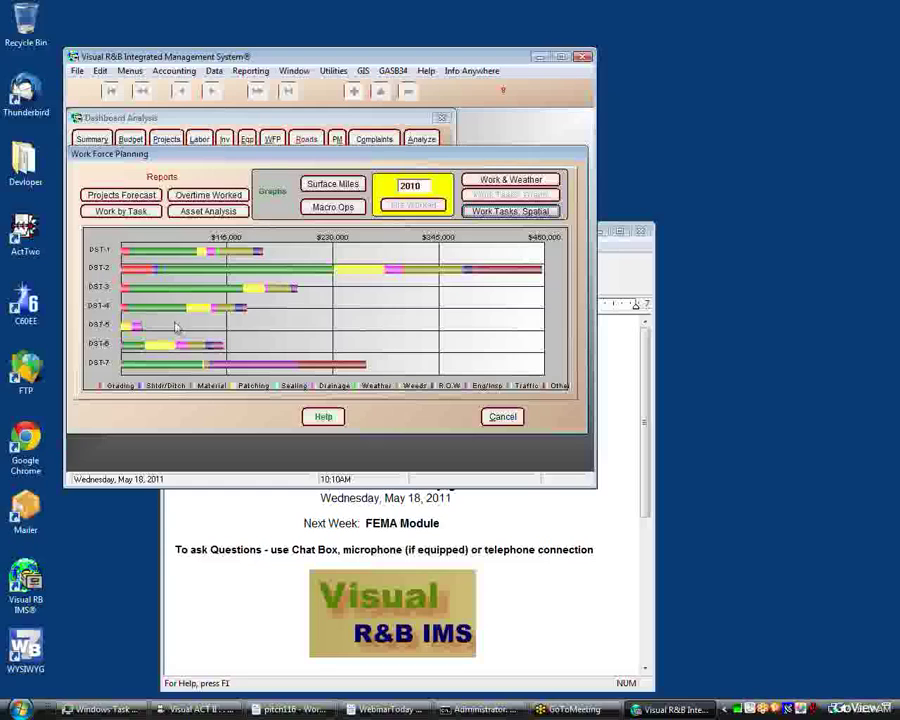
{"action": "right_click", "coordinate": [288, 332]}
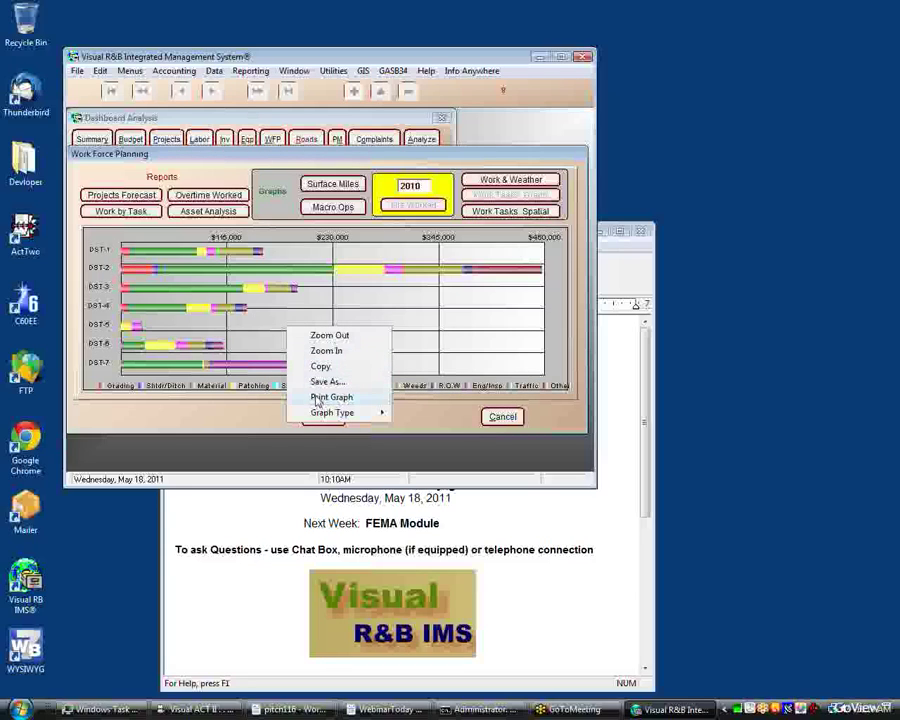
{"action": "mouse_move", "coordinate": [340, 412]}
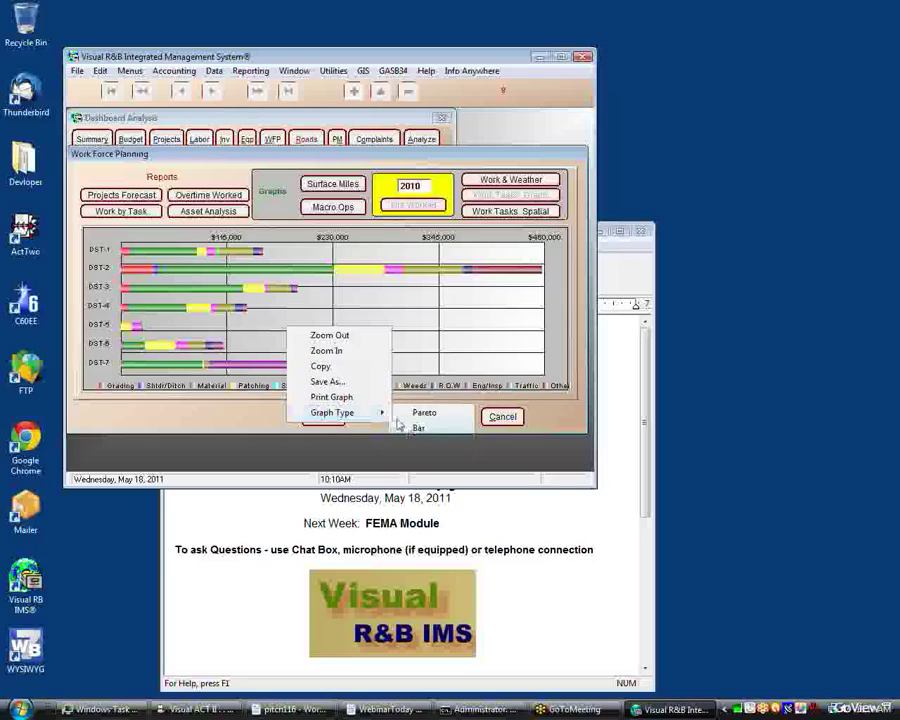
{"action": "left_click", "coordinate": [418, 428]}
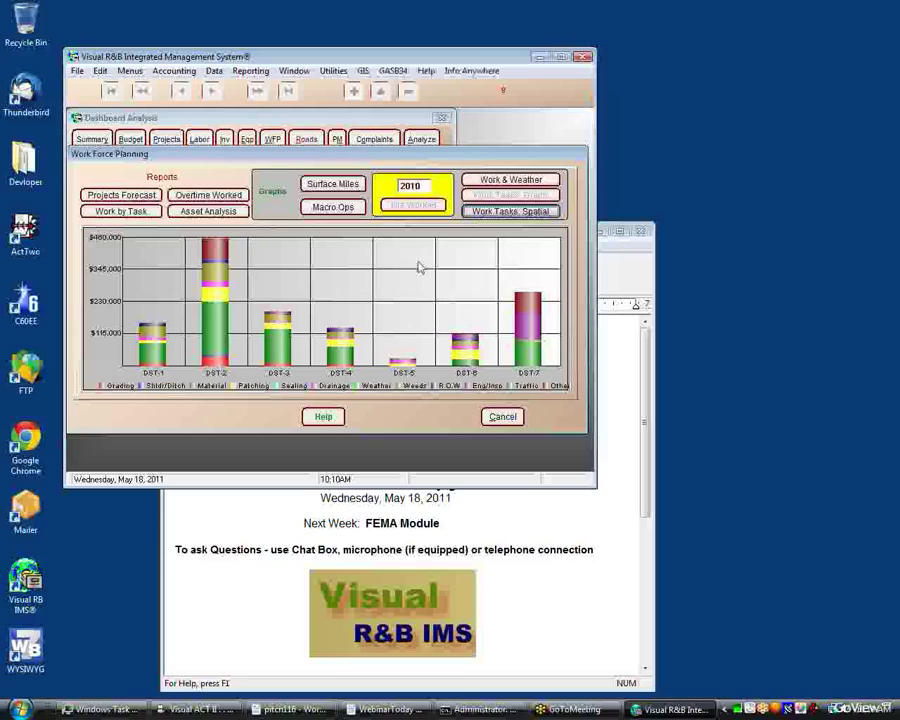
{"action": "left_click", "coordinate": [498, 416]}
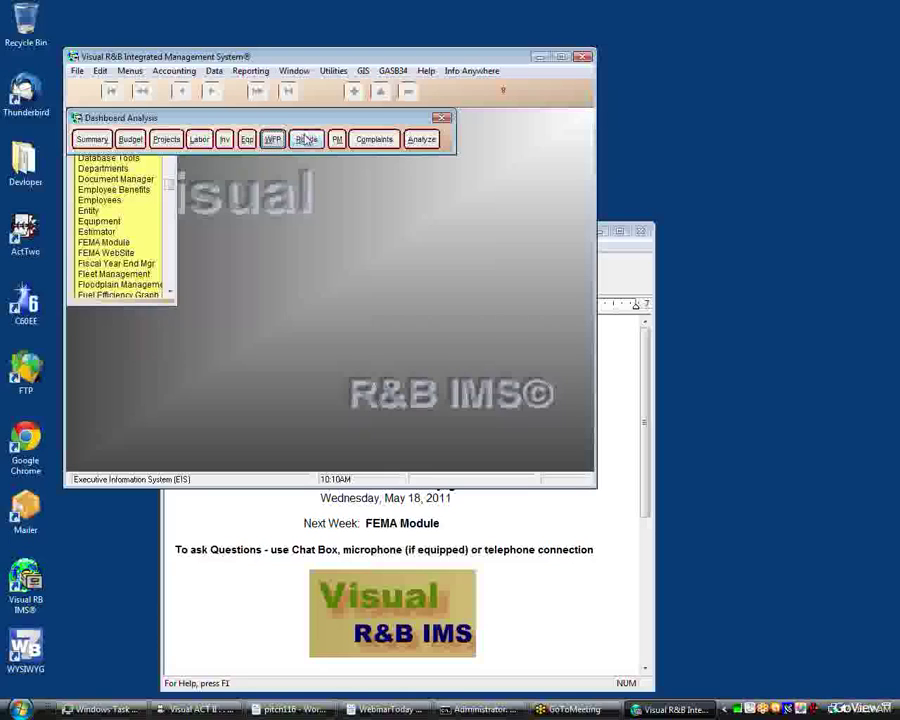
Open the ANDERSON RD record from the road and street file and show its second general information page.
{"action": "left_click", "coordinate": [305, 140]}
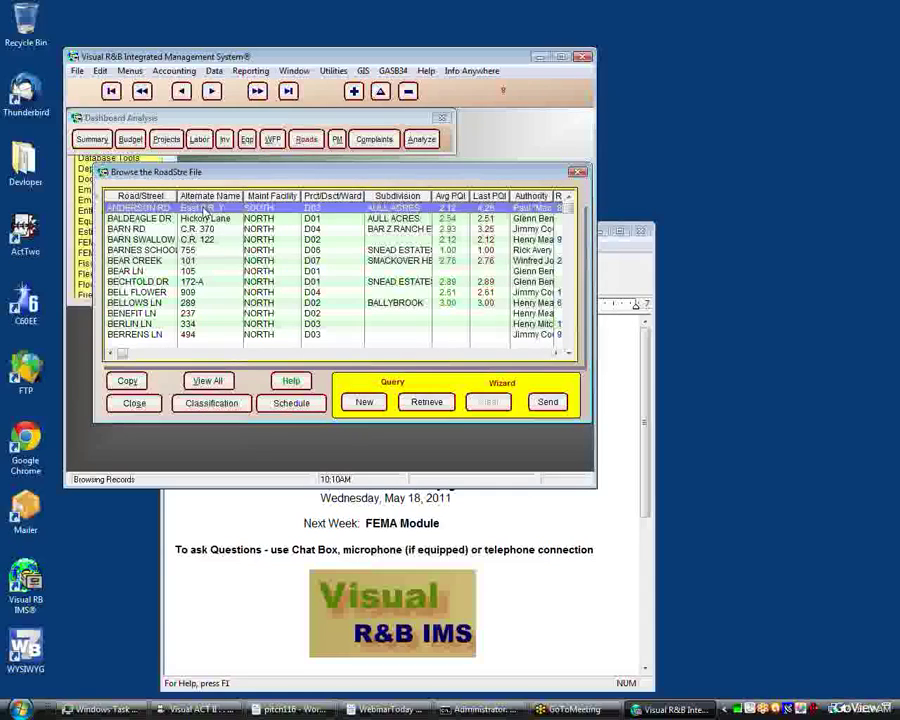
{"action": "double_click", "coordinate": [205, 208]}
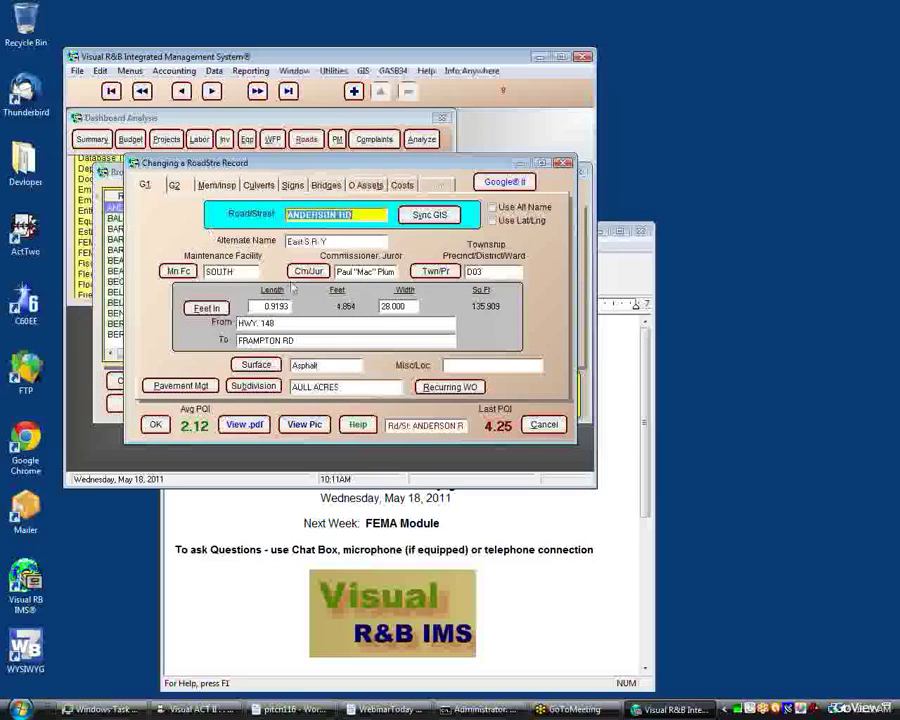
{"action": "left_click", "coordinate": [182, 187]}
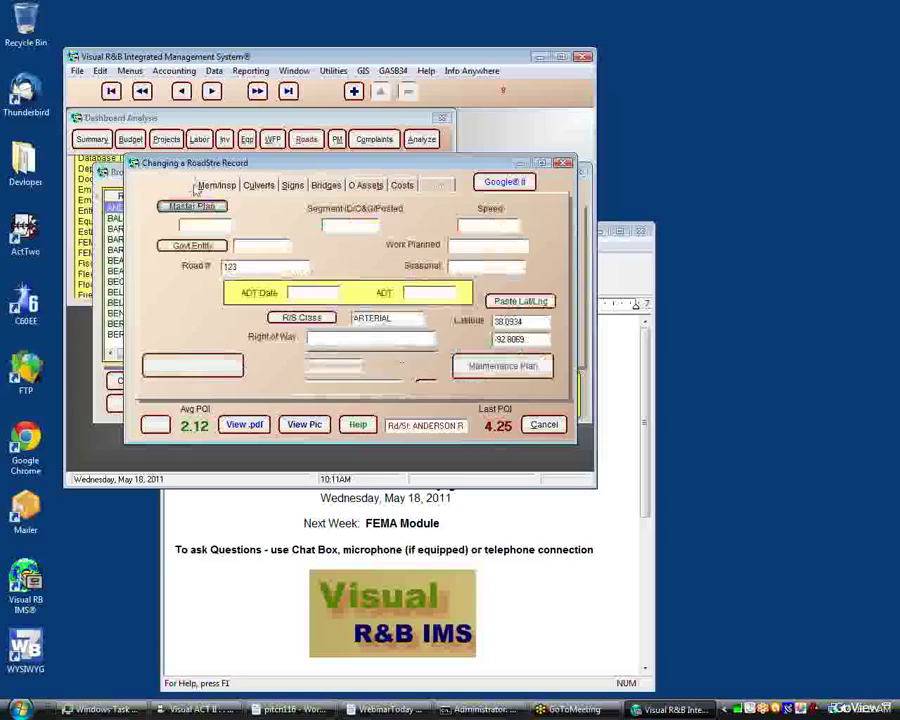
Look through the road's memo/inspection, culvert and sign information, sorting the signs by precinct/district.
{"action": "left_click", "coordinate": [224, 188]}
{"action": "left_click", "coordinate": [267, 187]}
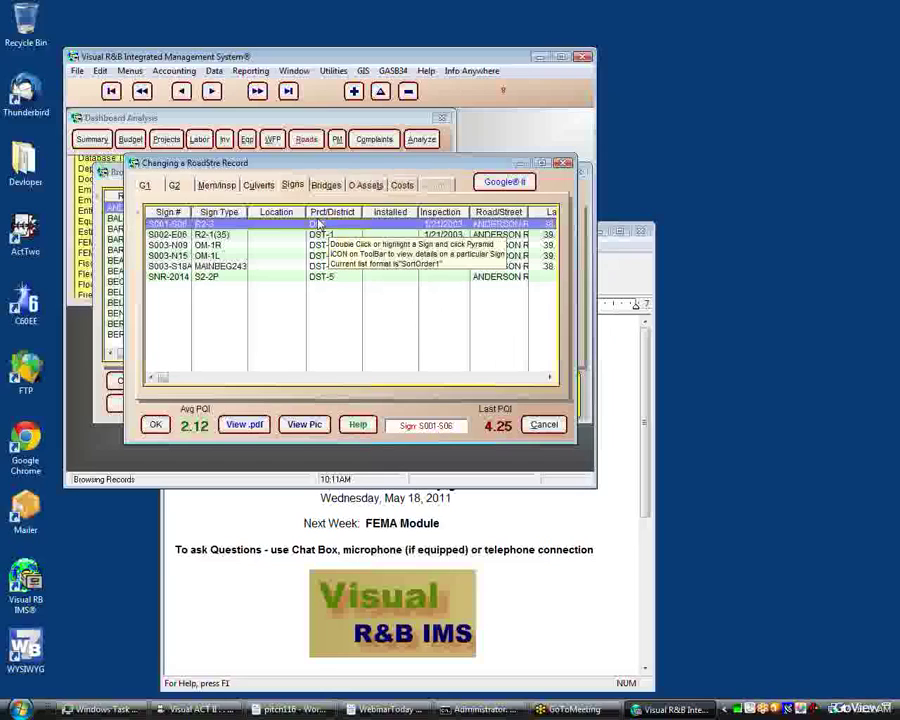
{"action": "left_click", "coordinate": [319, 213]}
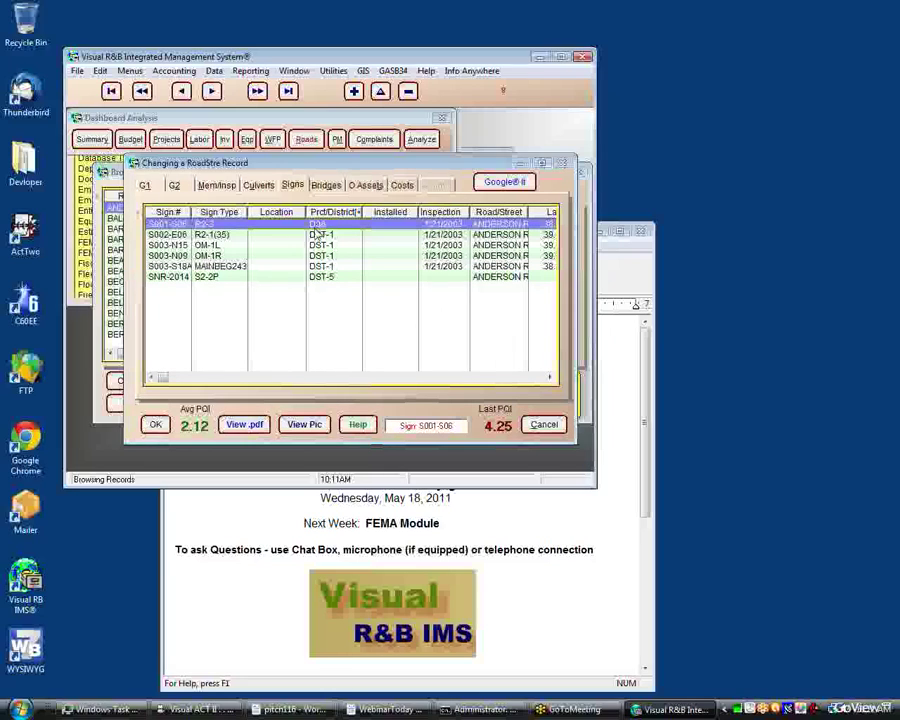
Open the record of sign S001-S06 on ANDERSON RD and view the picture of its sign type.
{"action": "double_click", "coordinate": [317, 227]}
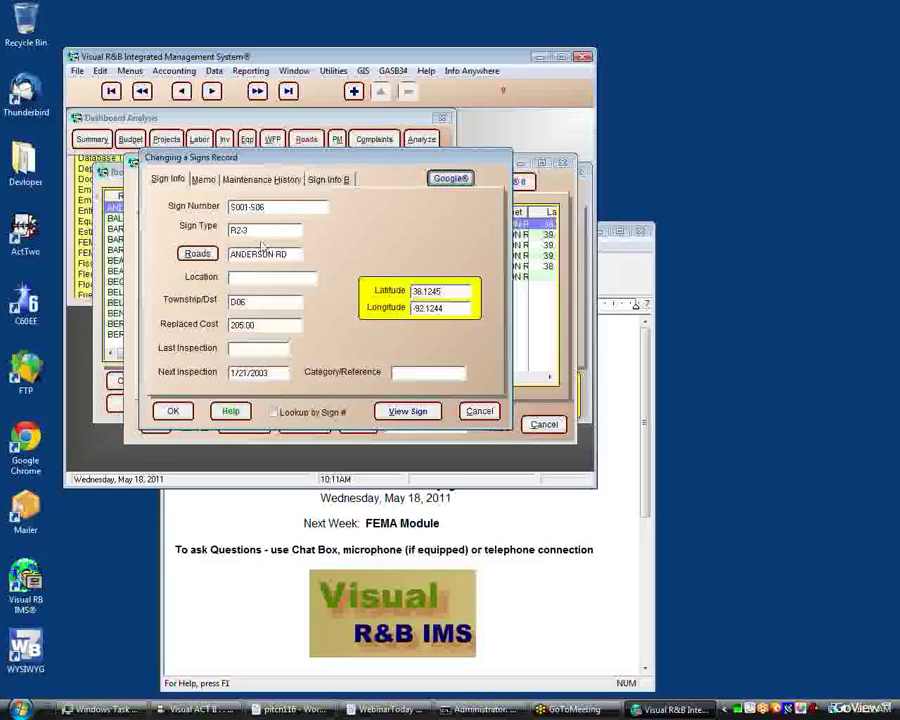
{"action": "left_click", "coordinate": [400, 414]}
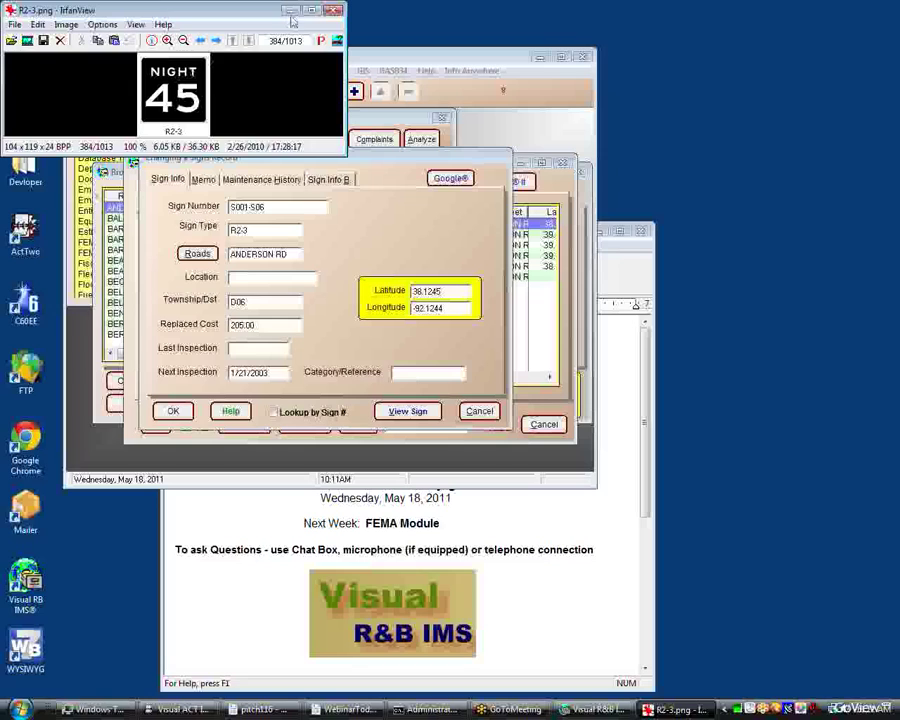
{"action": "left_click", "coordinate": [332, 12]}
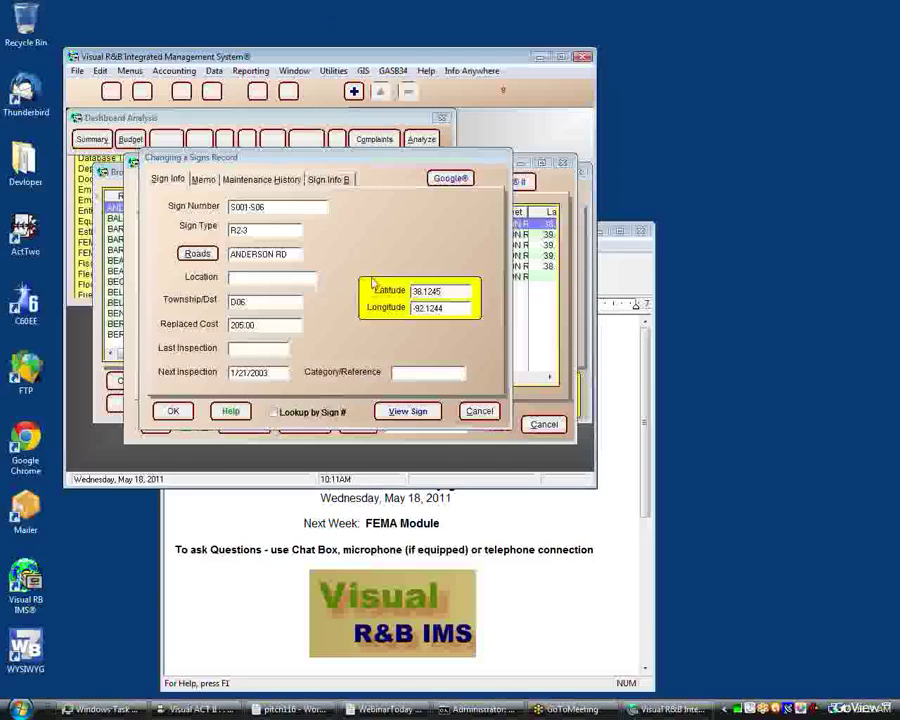
Look up the sign's coordinates on the Google map, and close the sign record, the road record and the road file.
{"action": "left_click", "coordinate": [447, 179]}
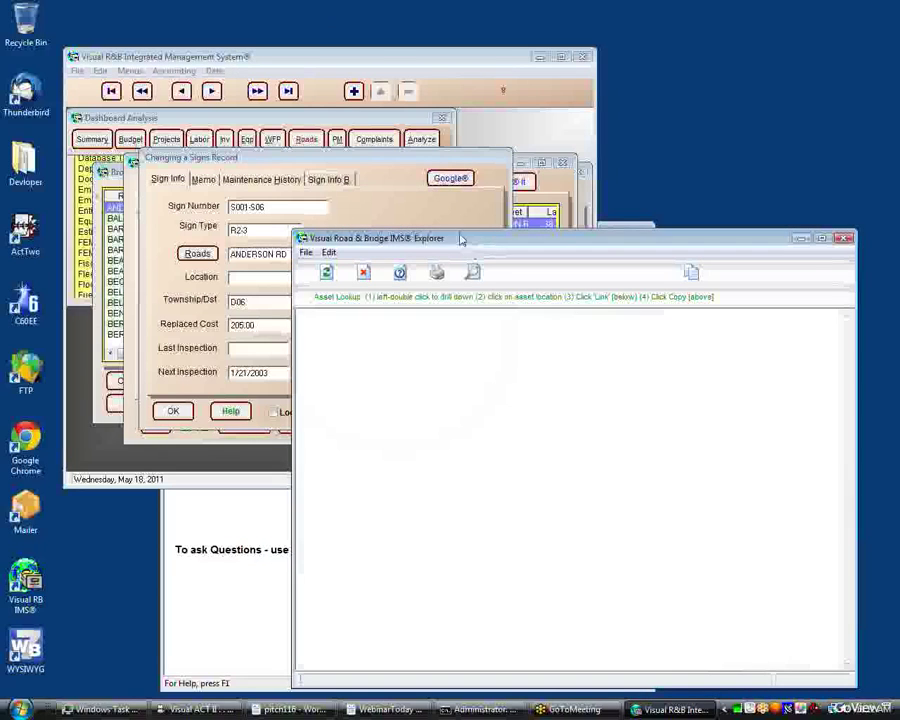
{"action": "left_click_drag", "start_coordinate": [399, 243], "coordinate": [330, 197]}
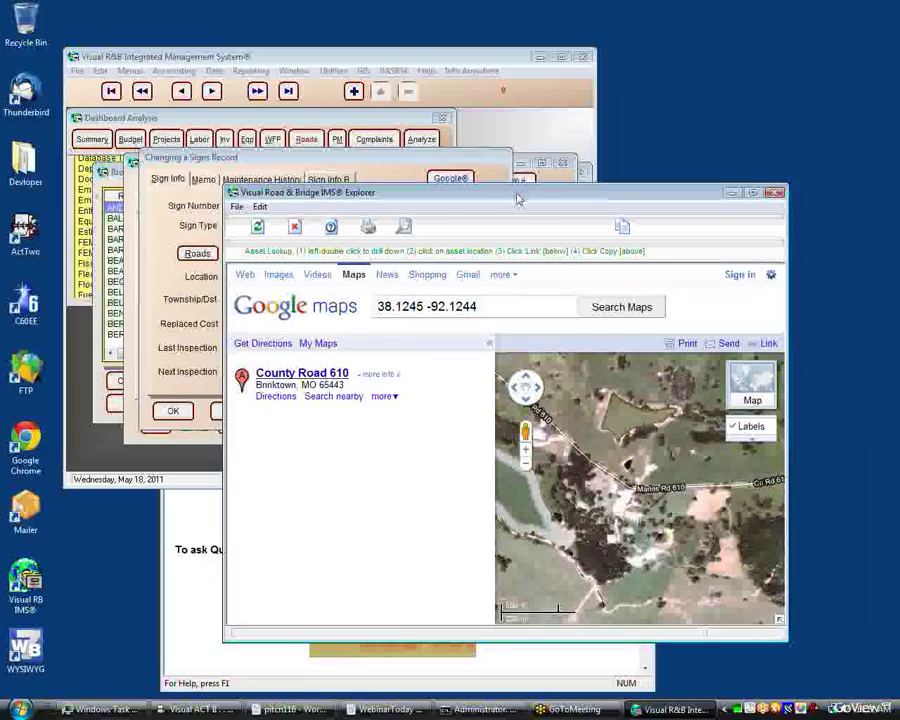
{"action": "left_click_drag", "start_coordinate": [475, 196], "coordinate": [345, 176]}
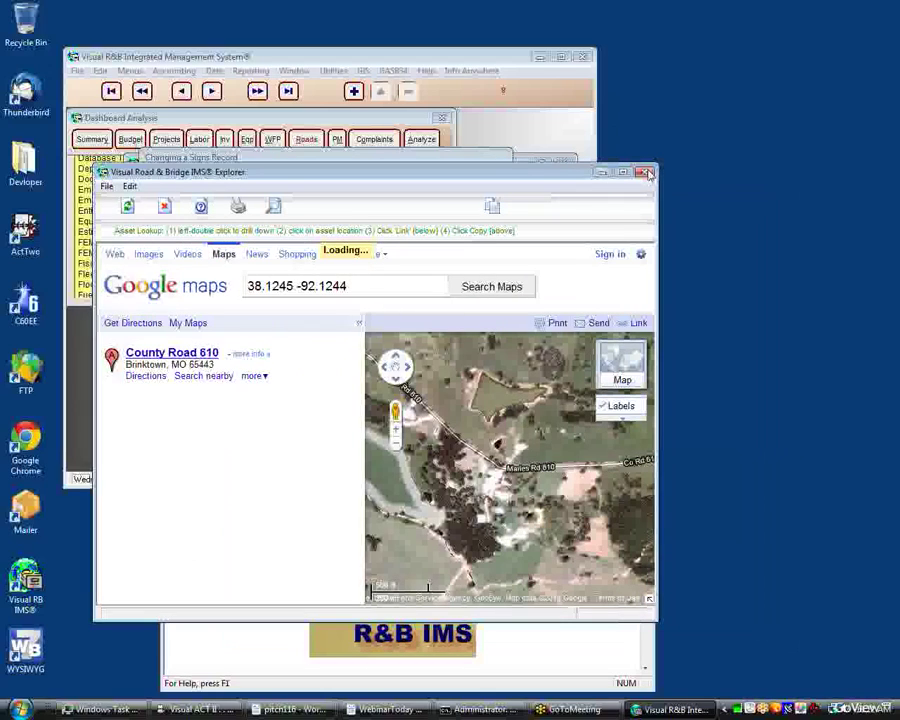
{"action": "left_click", "coordinate": [644, 173]}
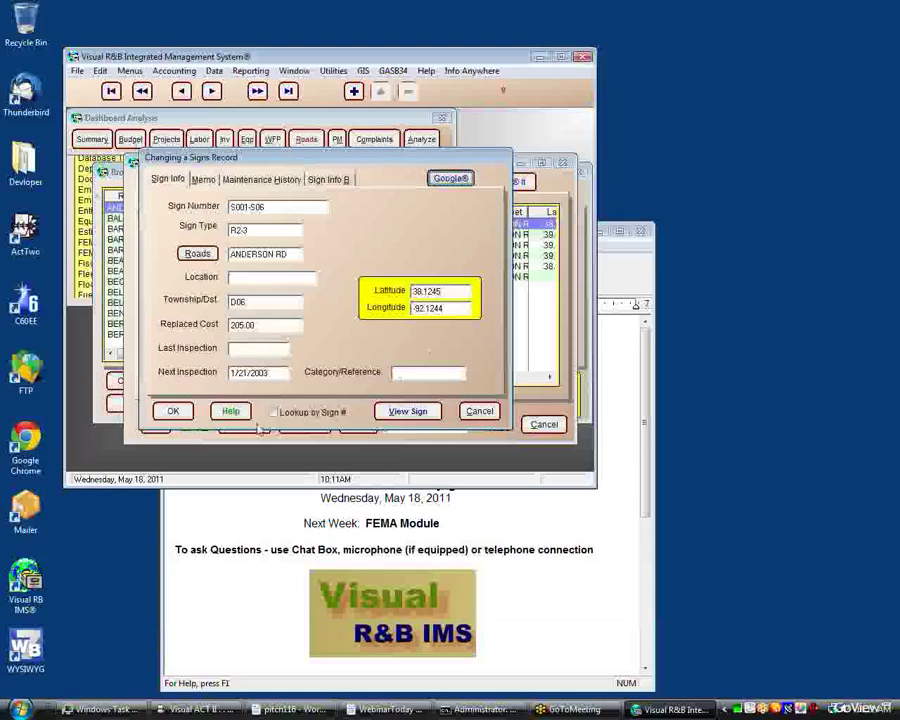
{"action": "left_click", "coordinate": [172, 411]}
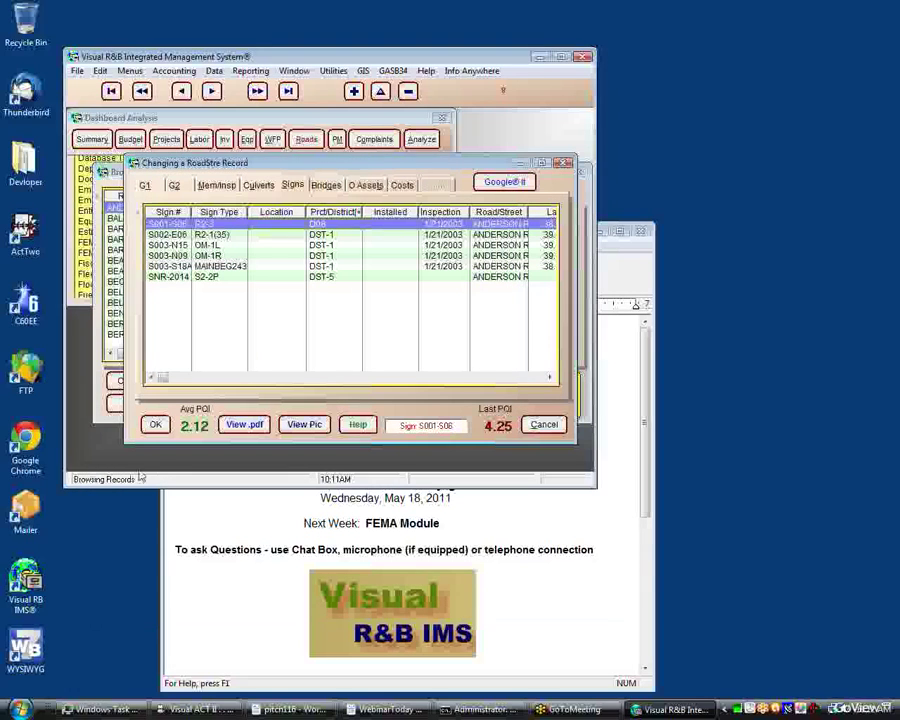
{"action": "left_click", "coordinate": [155, 424]}
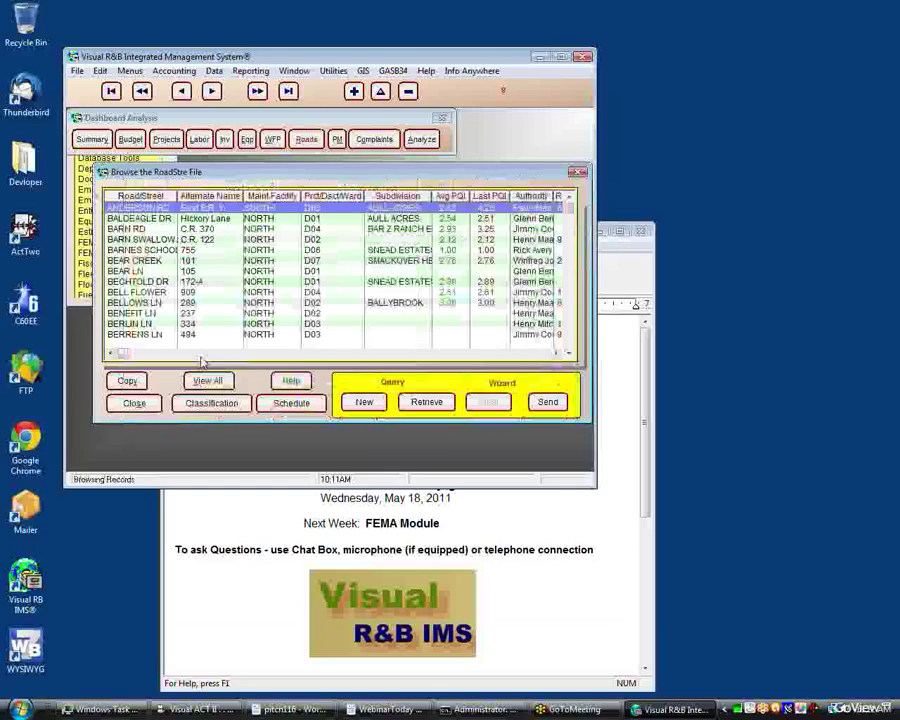
{"action": "left_click", "coordinate": [134, 403]}
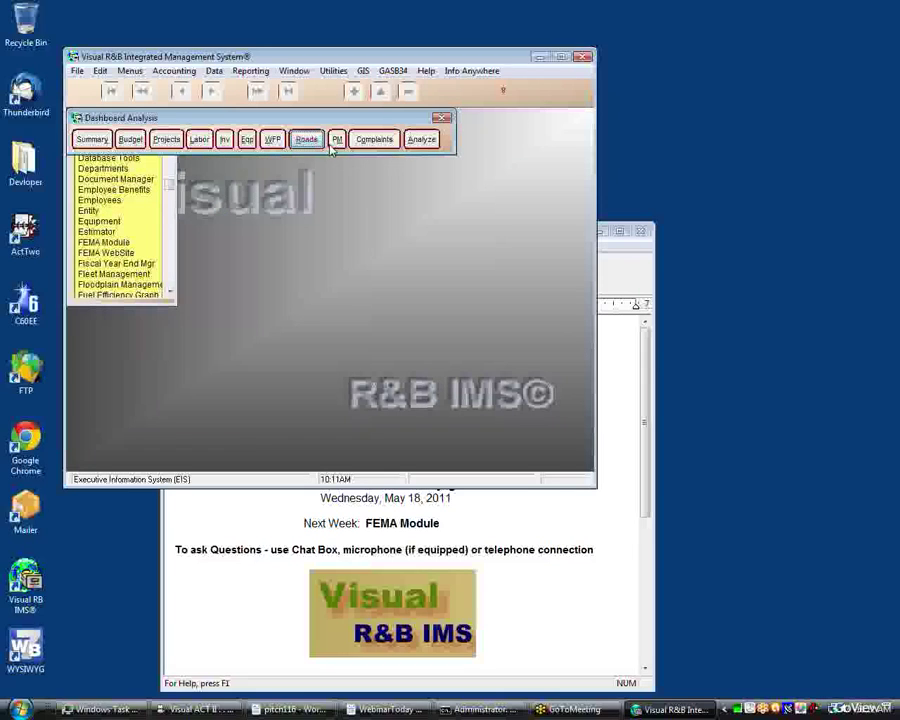
Open the pavement management record of ANDERSON RD segment 50W dated 4/15/2001.
{"action": "left_click", "coordinate": [336, 140]}
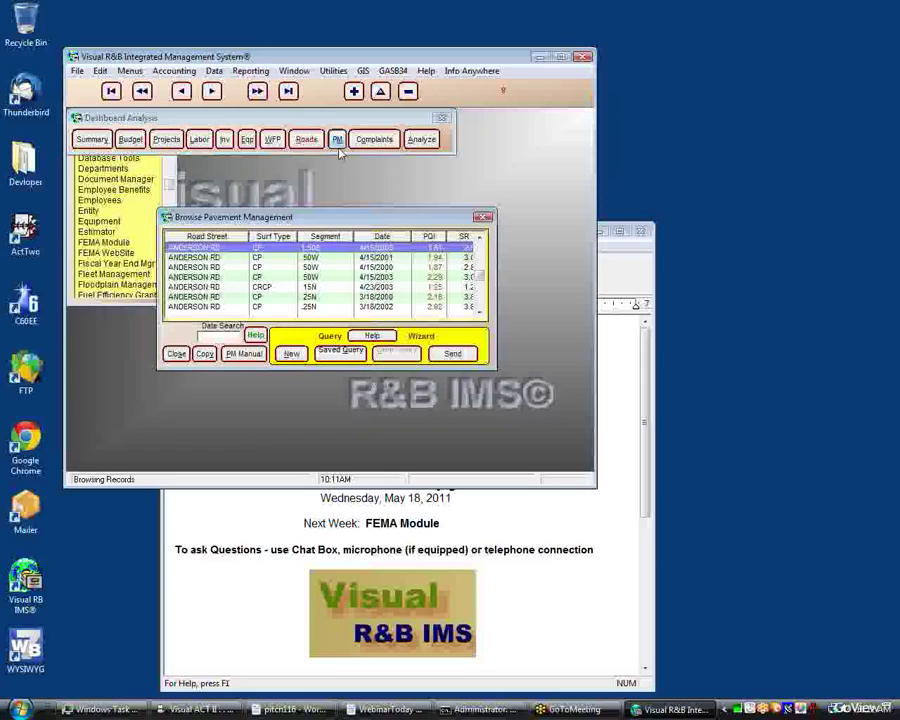
{"action": "key", "text": "Down"}
{"action": "double_click", "coordinate": [215, 257]}
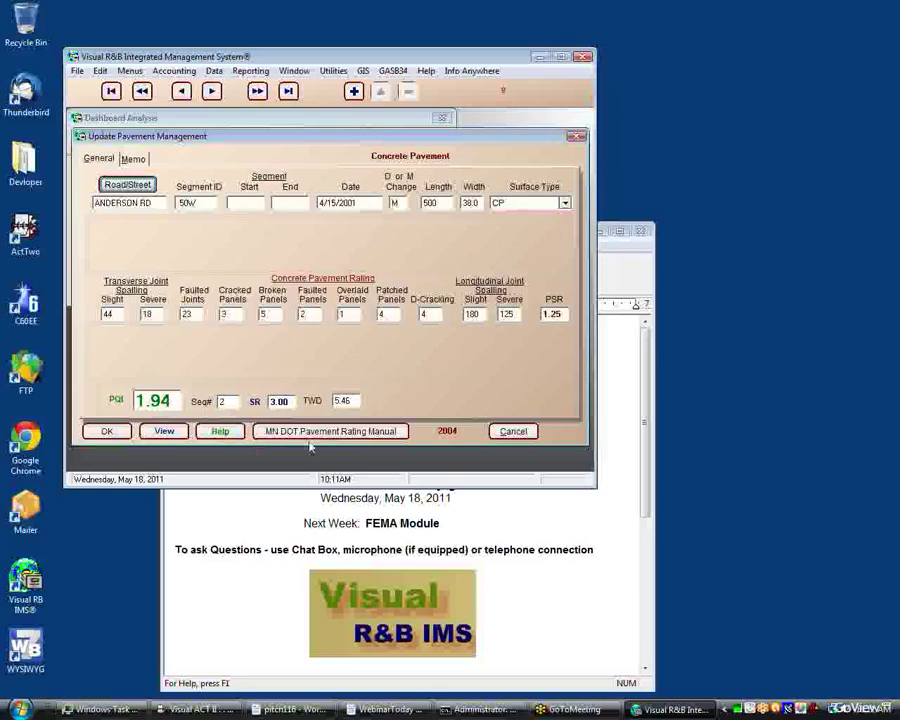
View the pavement segment's picture and the explanation of its PQI, and leave the record.
{"action": "left_click", "coordinate": [163, 431]}
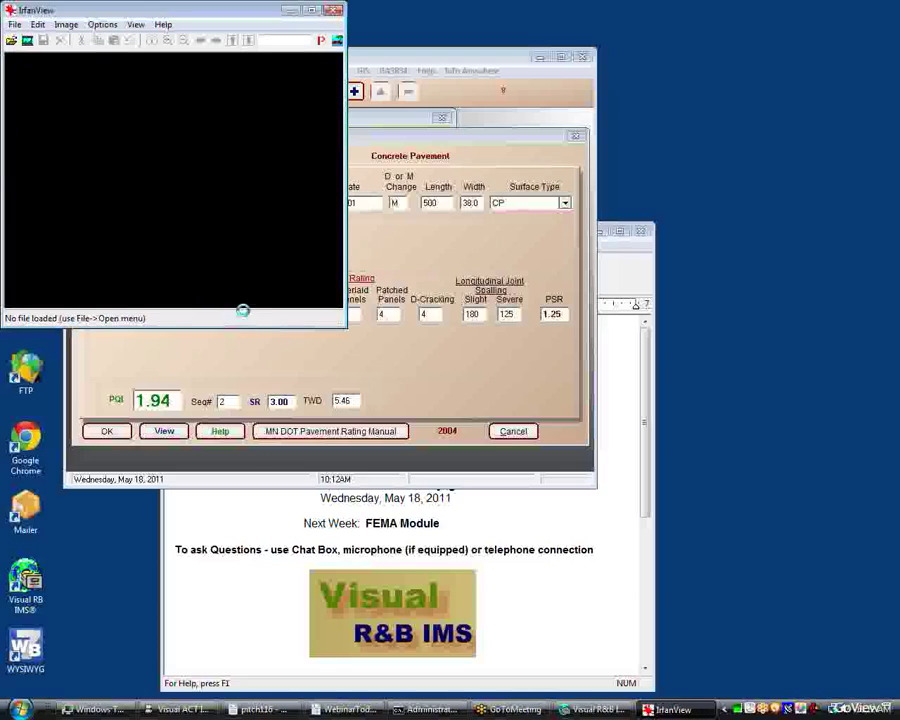
{"action": "left_click", "coordinate": [333, 11]}
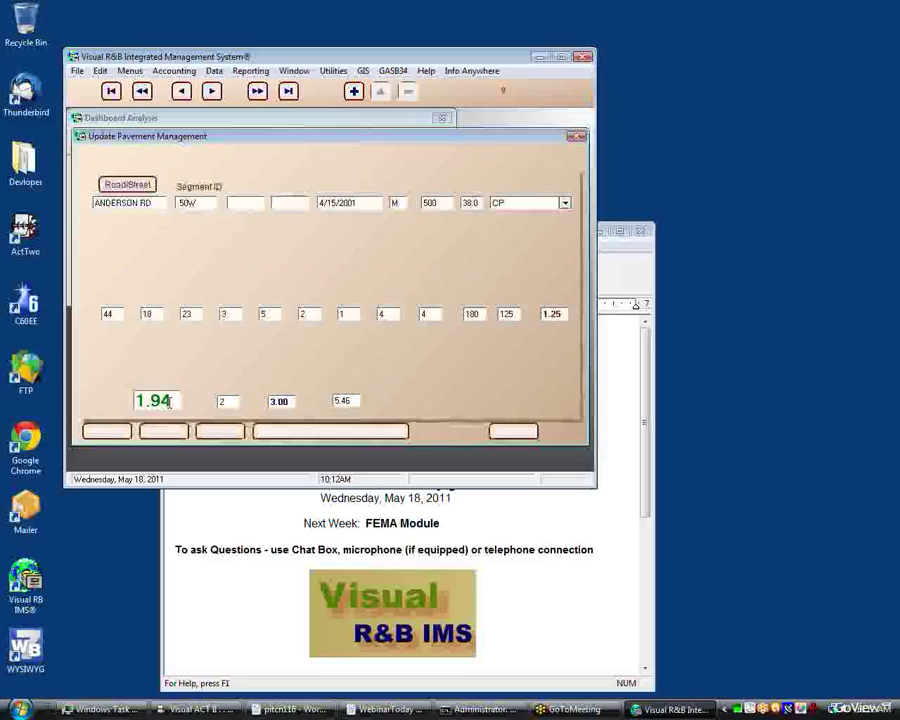
{"action": "mouse_move", "coordinate": [171, 403]}
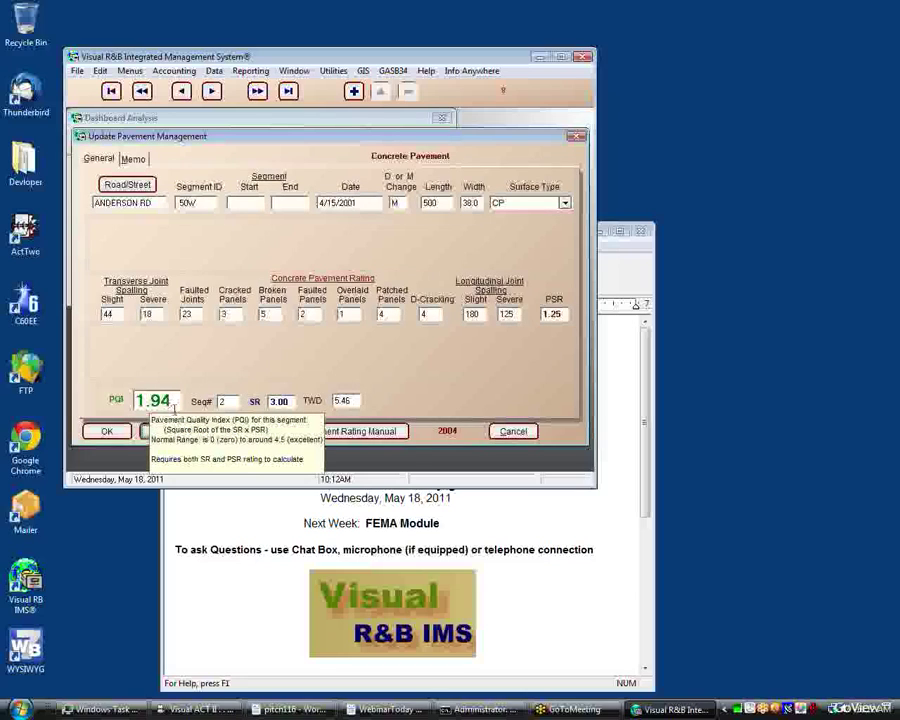
{"action": "left_click", "coordinate": [105, 431]}
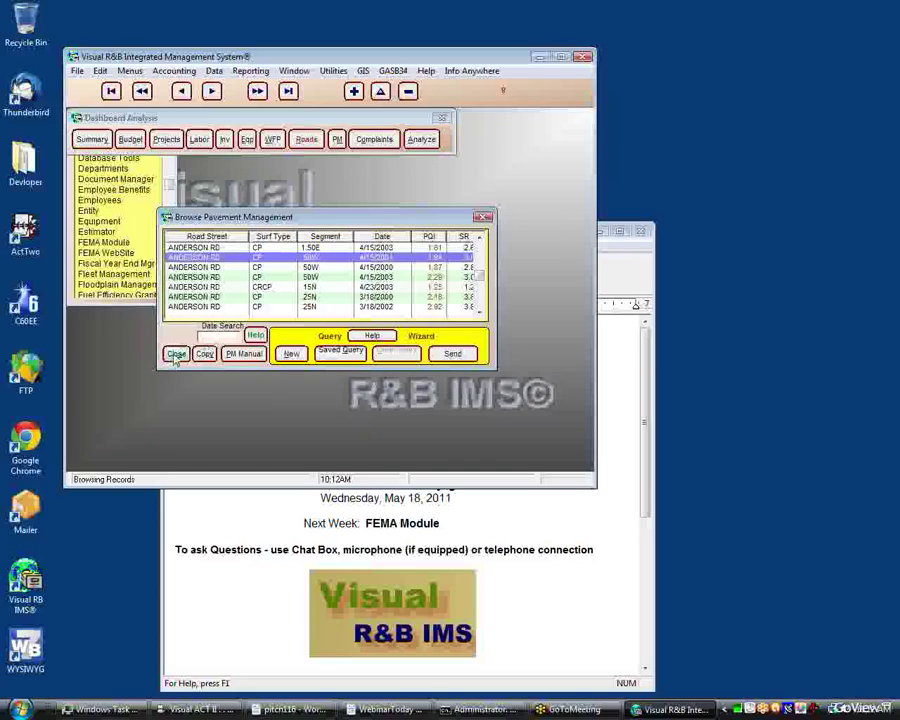
Look over the open complaints and service requests, and close the list.
{"action": "left_click", "coordinate": [367, 144]}
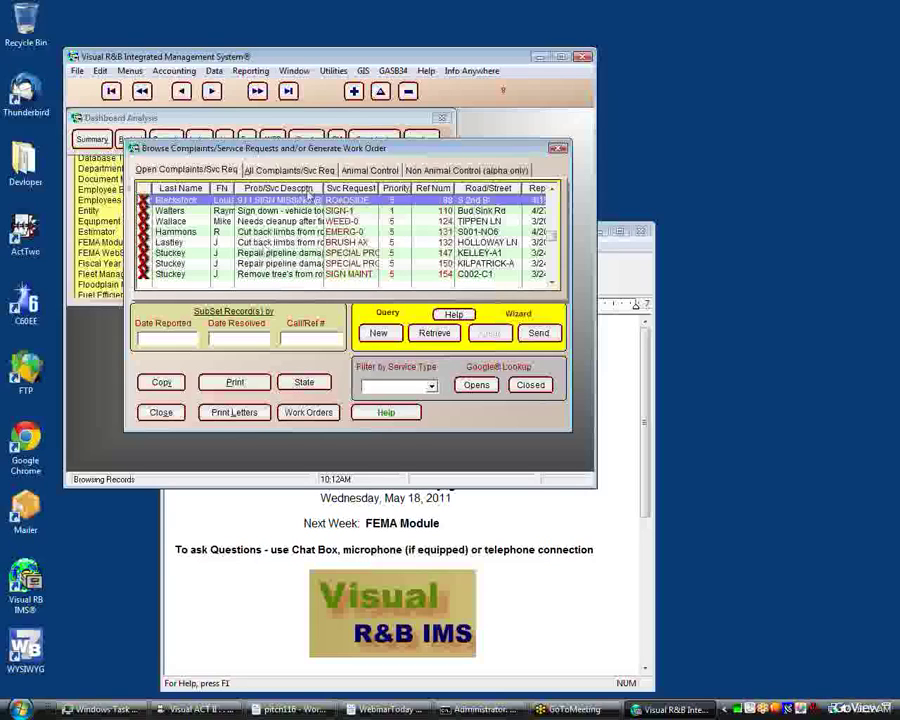
{"action": "left_click", "coordinate": [145, 410]}
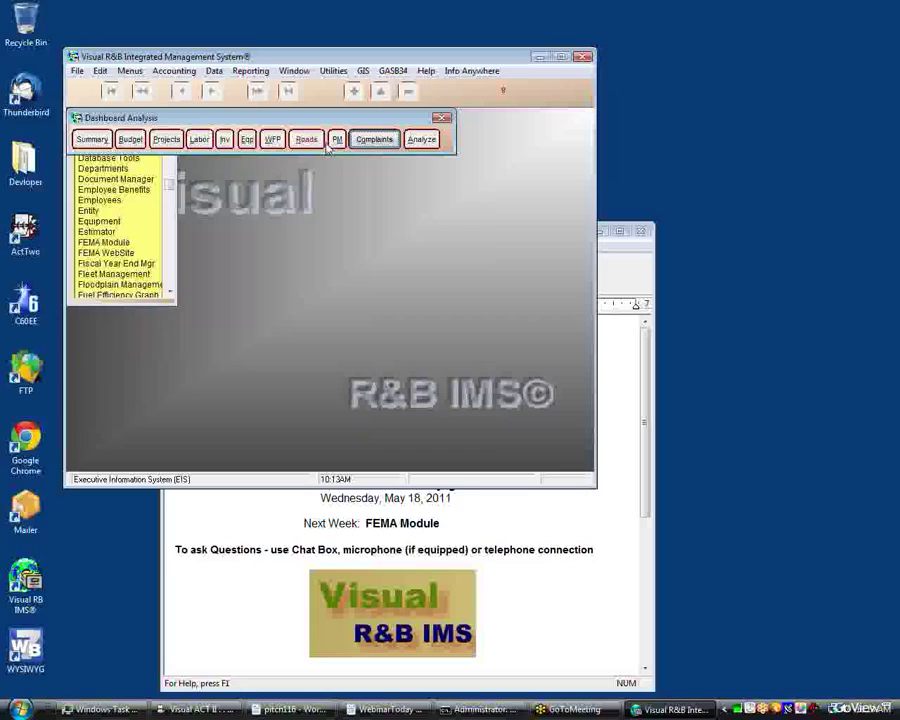
Leave the dashboard analysis and switch to the WebinarToday document in WordPad.
{"action": "key", "text": "Escape"}
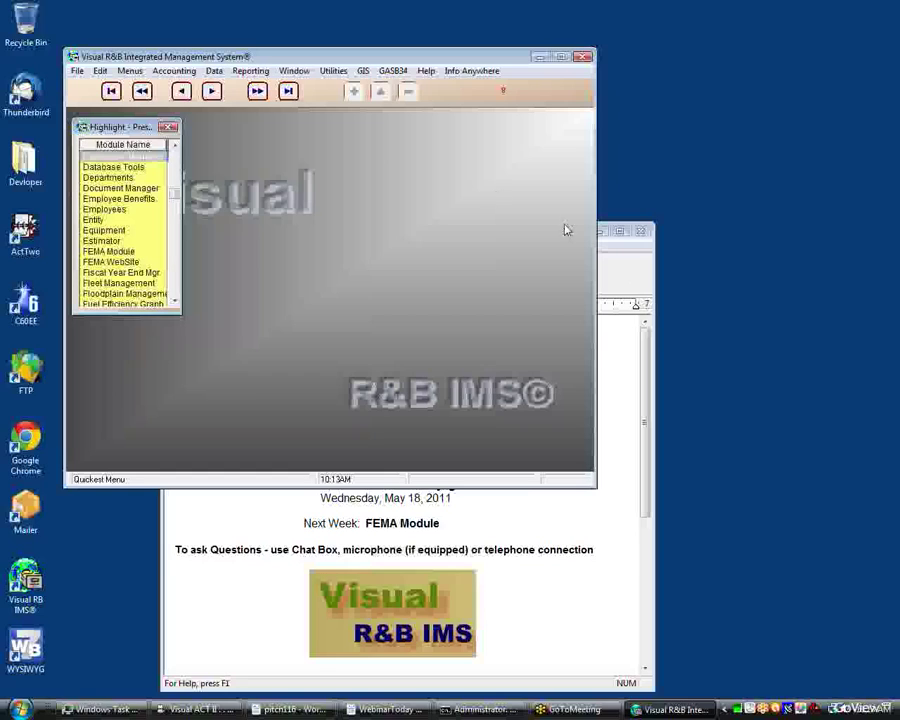
{"action": "left_click", "coordinate": [534, 579]}
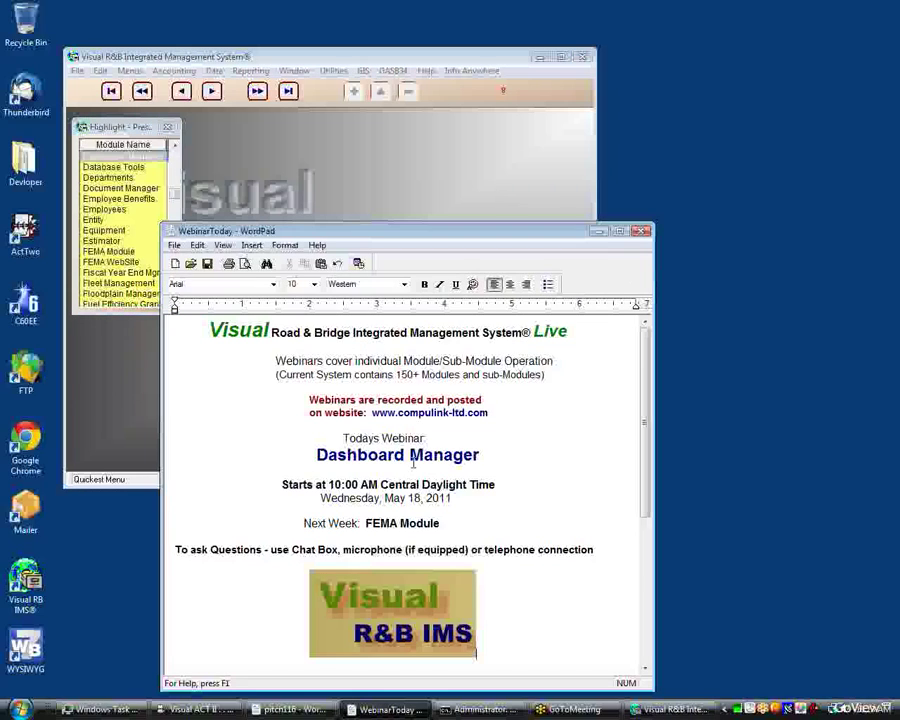